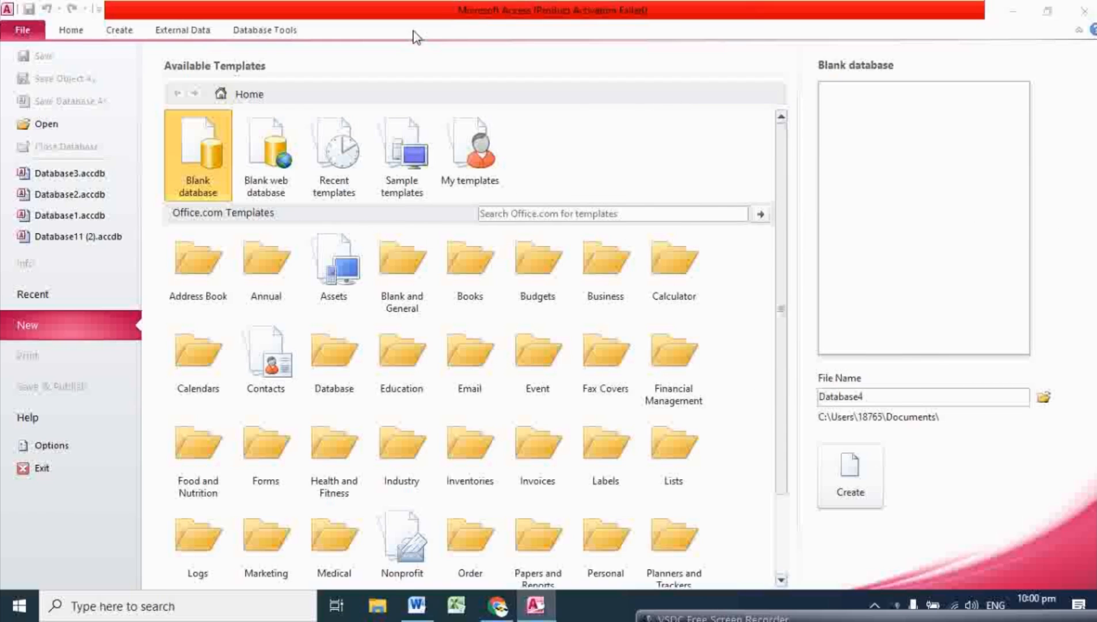
Create a new blank database with the file name Practice
click(742, 126)
mouse_move(934, 400)
mouse_down()
mouse_move(783, 398)
mouse_move(915, 399)
mouse_up()
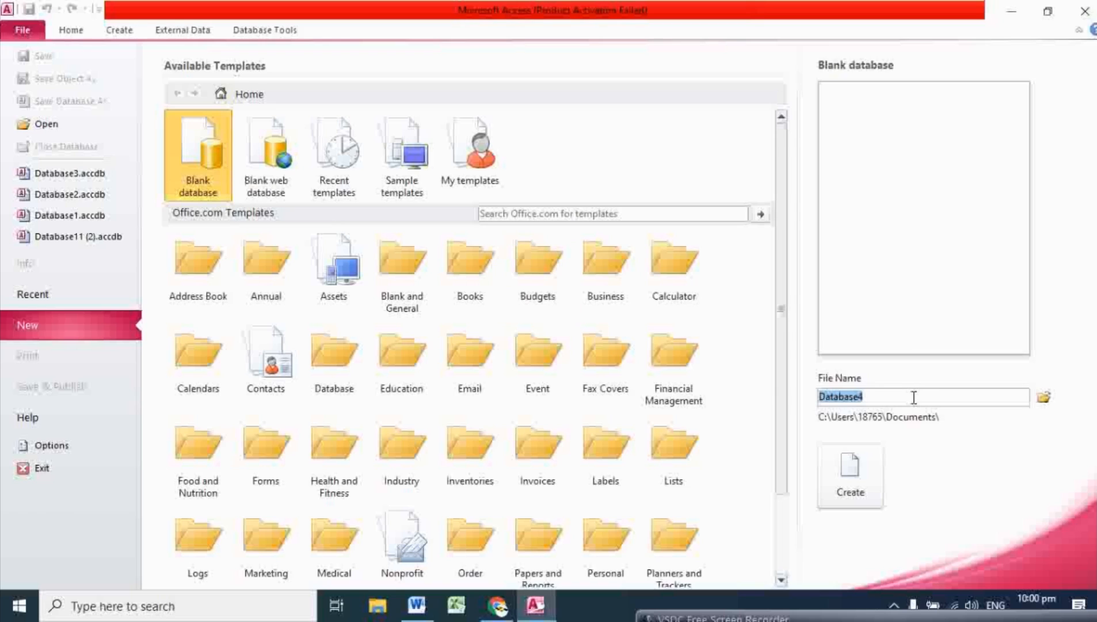
text(Practice)
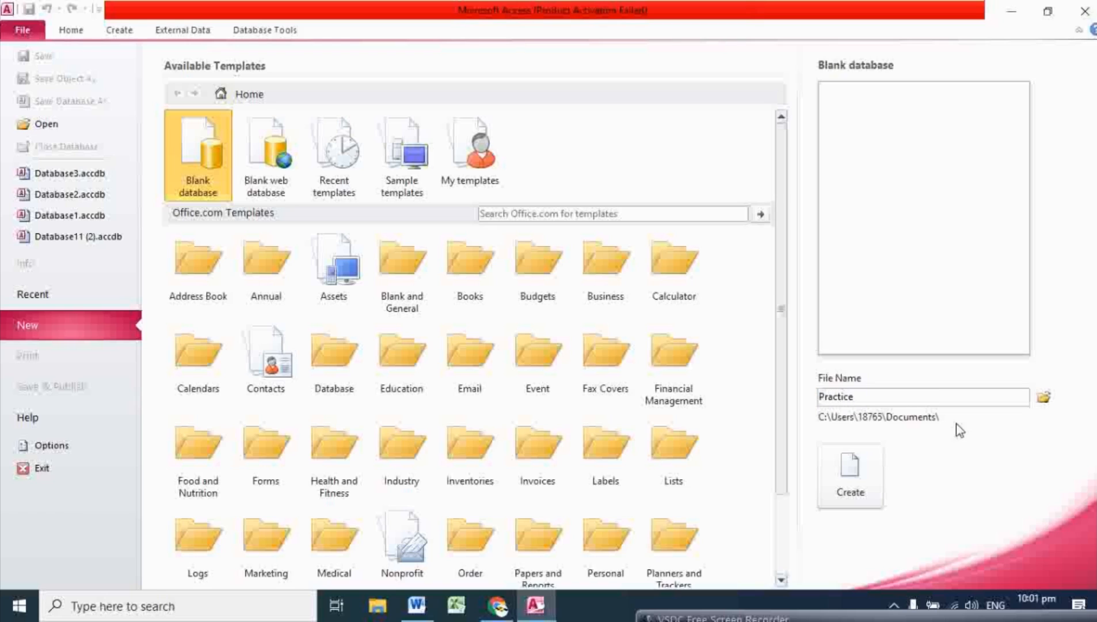
click(858, 471)
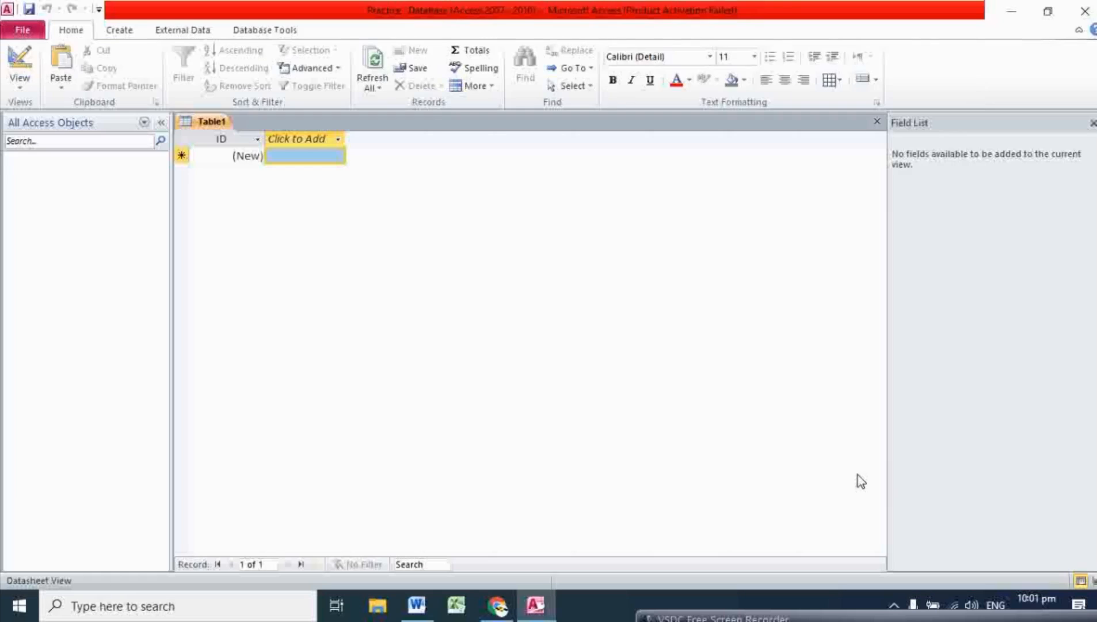
Close the Field List and switch the new table to Design View, saving it as Table1
click(1092, 122)
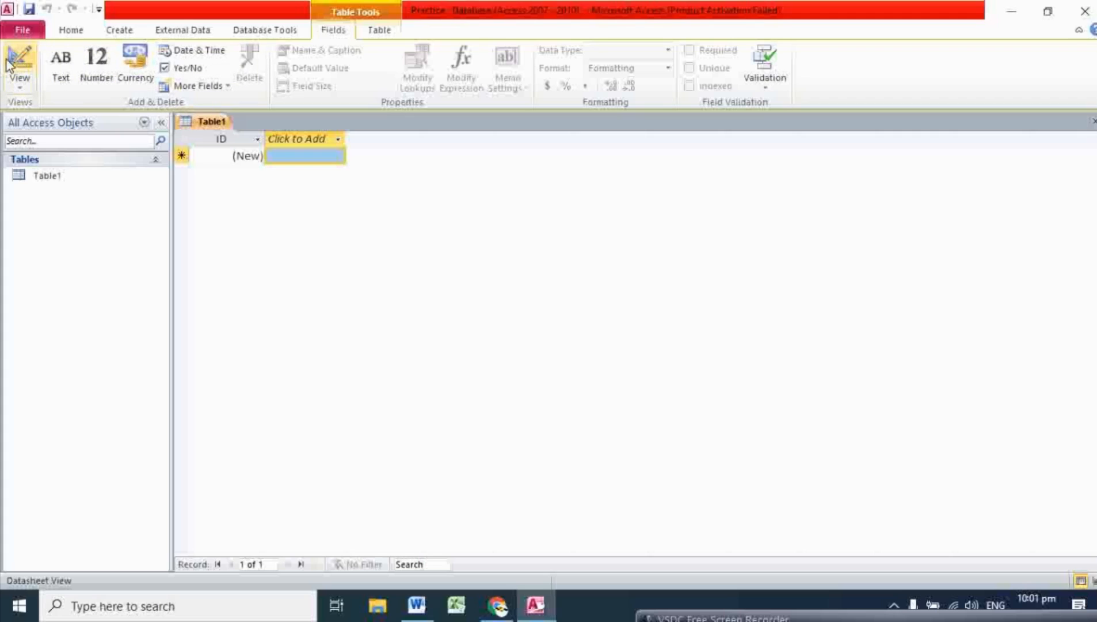
click(22, 88)
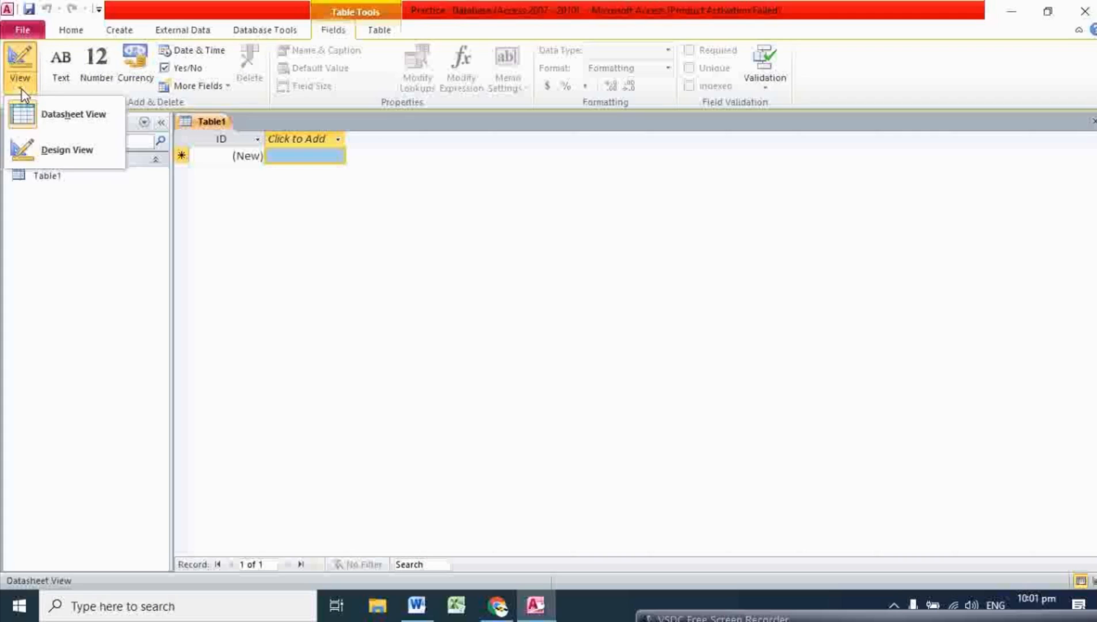
click(79, 160)
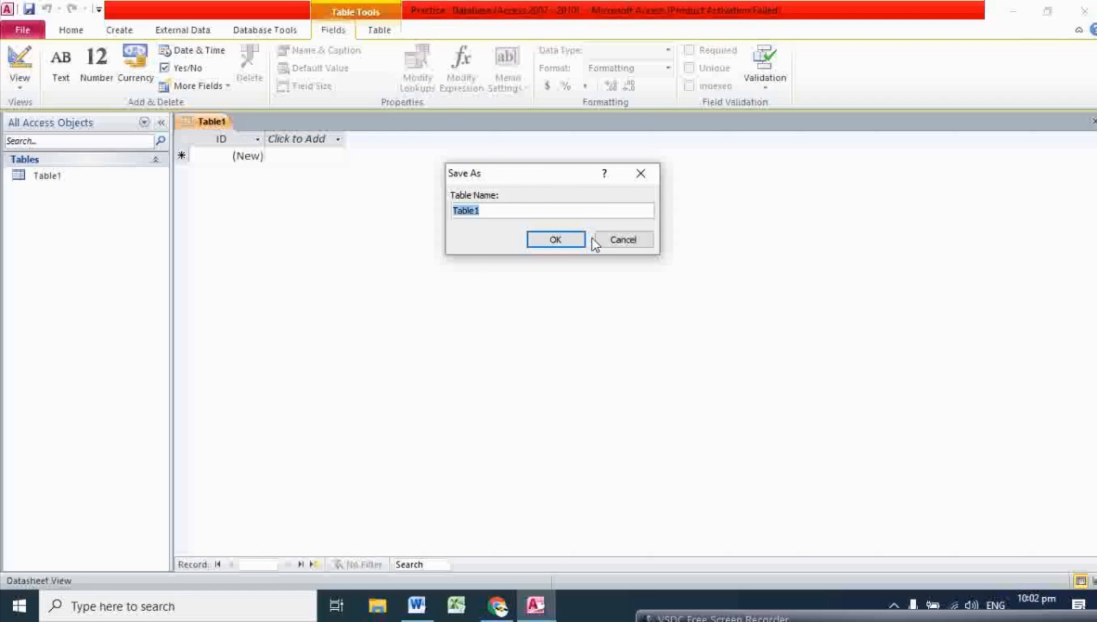
click(556, 240)
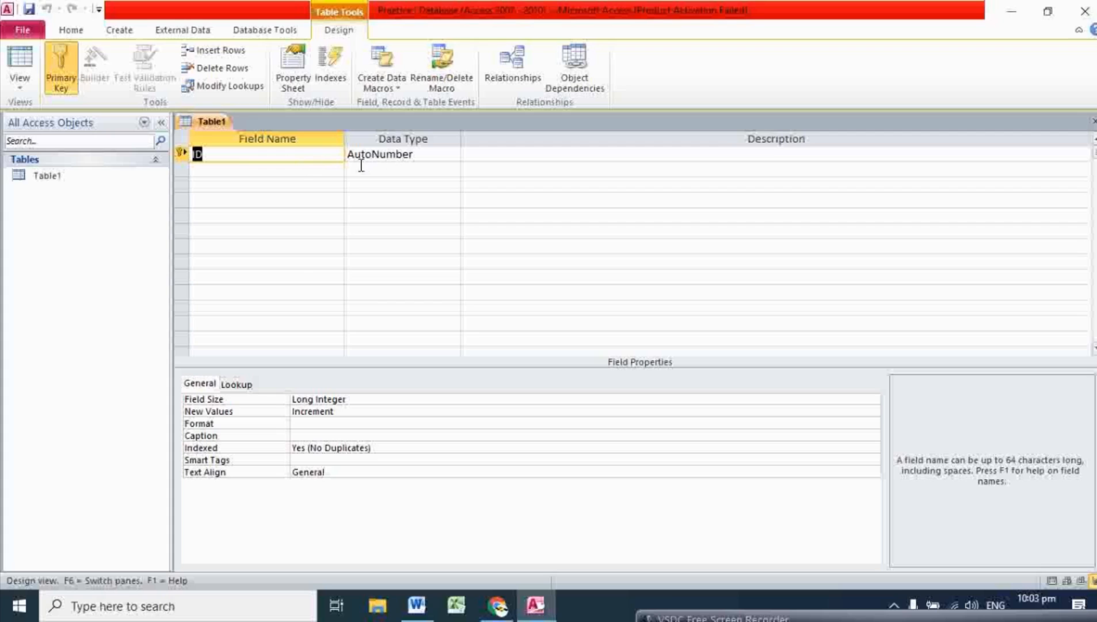
Add a field named FIRSTNAME in the row below the ID field
click(233, 170)
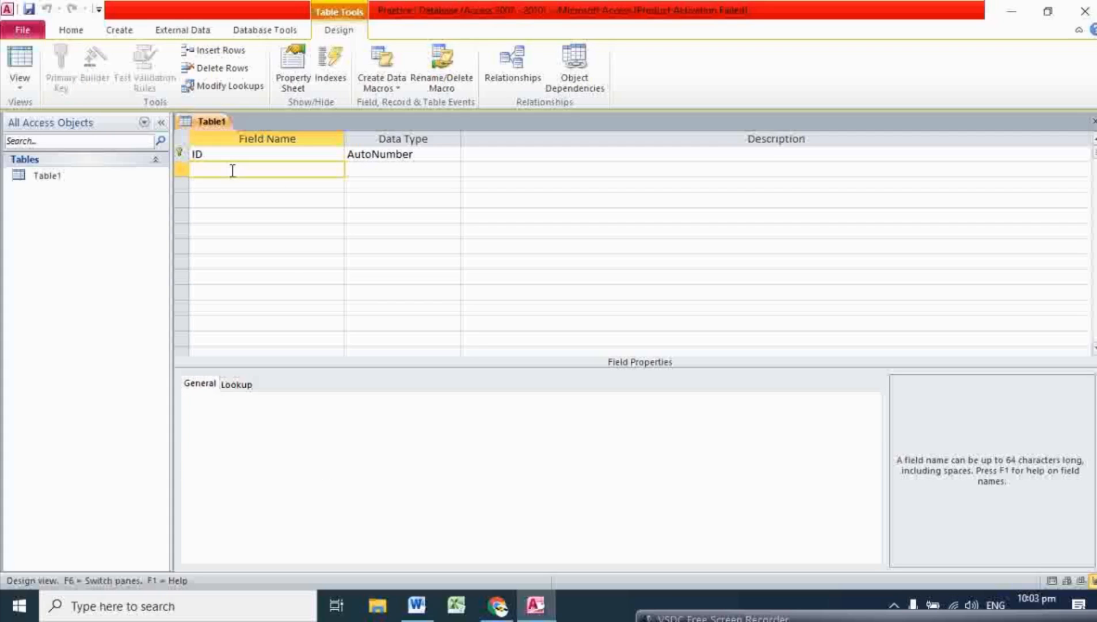
key(Caps_Lock)
text(FIRTSN)
text(AME)
key(BackSpace)
key(BackSpace)
key(BackSpace)
key(BackSpace)
key(BackSpace)
key(BackSpace)
text(STNAME)
Add the fields COST and QUANTITY in the rows below FIRSTNAME
click(243, 190)
text(COST)
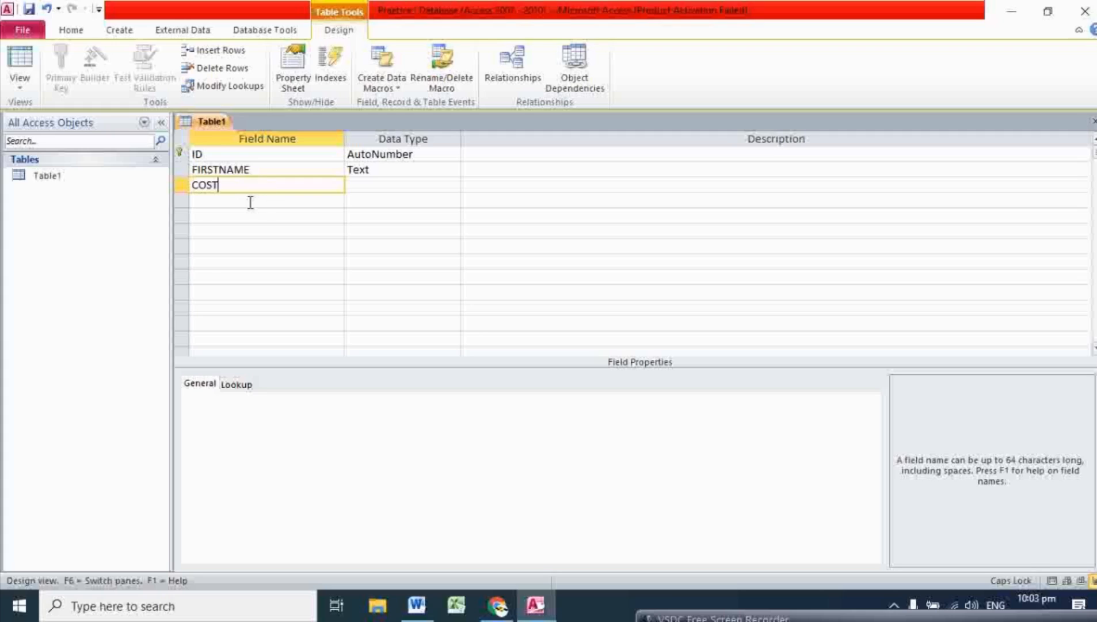
click(249, 202)
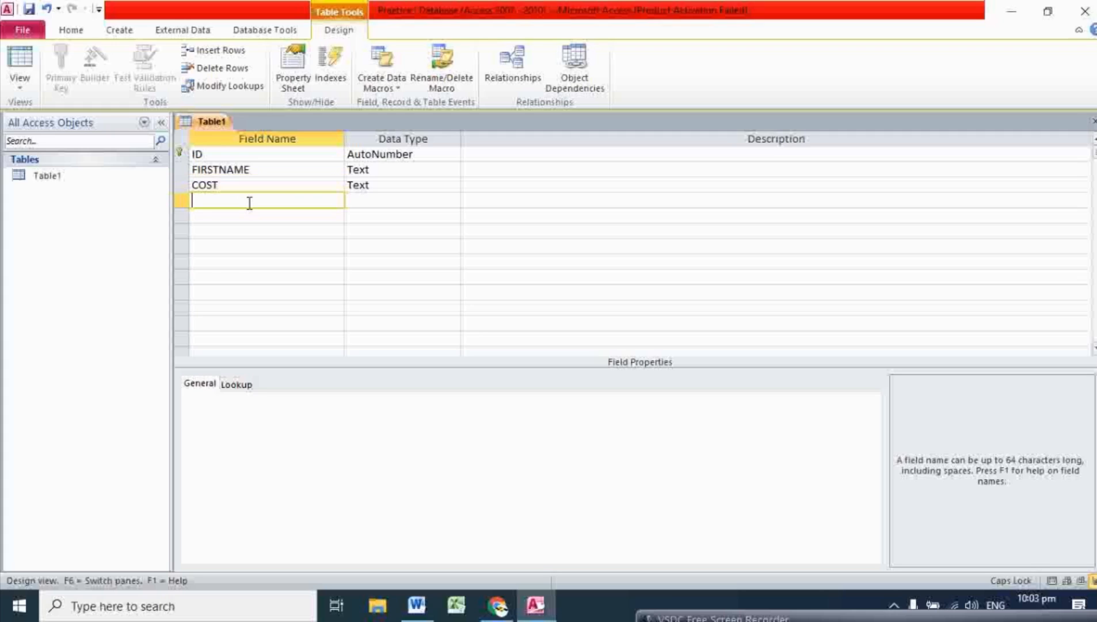
text(QUANTITY)
Keep Text as the data type of FIRSTNAME and set the data type of COST to Currency
click(388, 170)
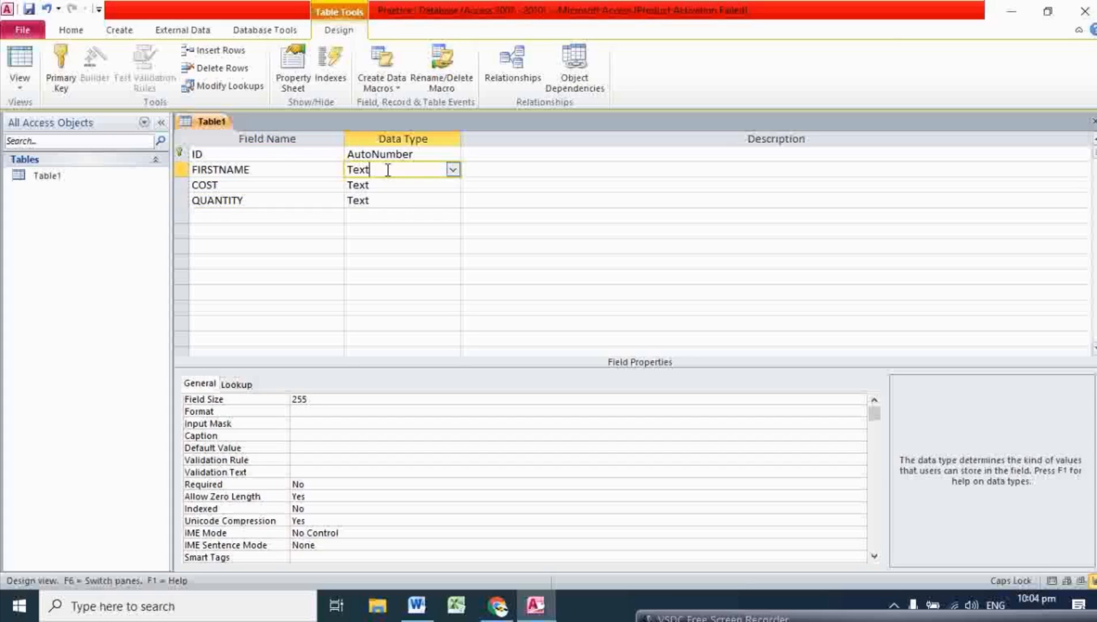
click(453, 170)
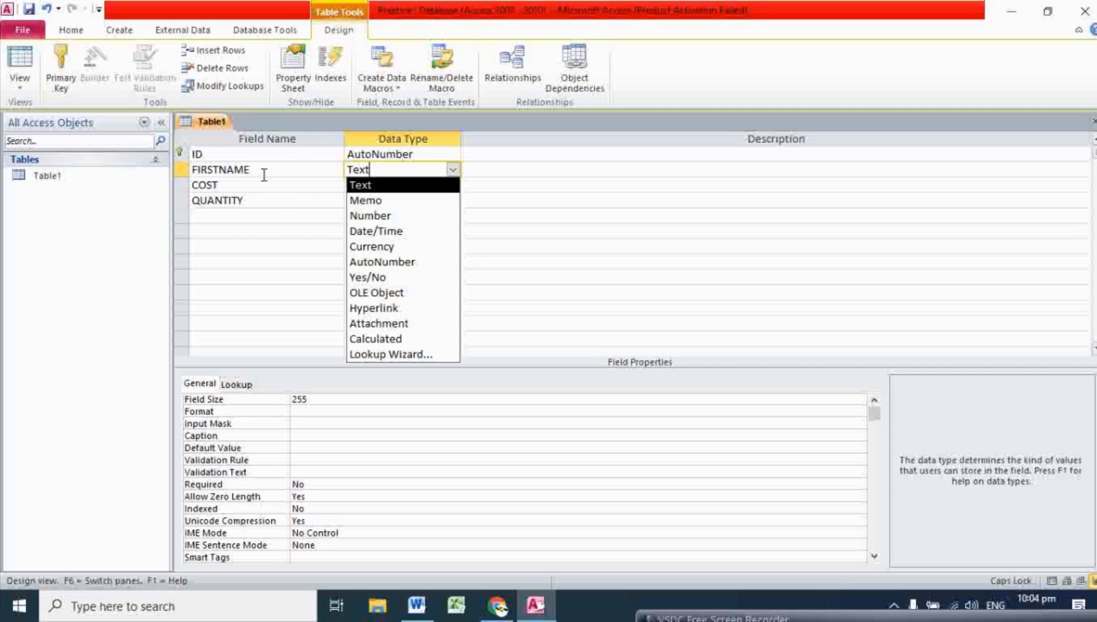
click(297, 219)
click(412, 184)
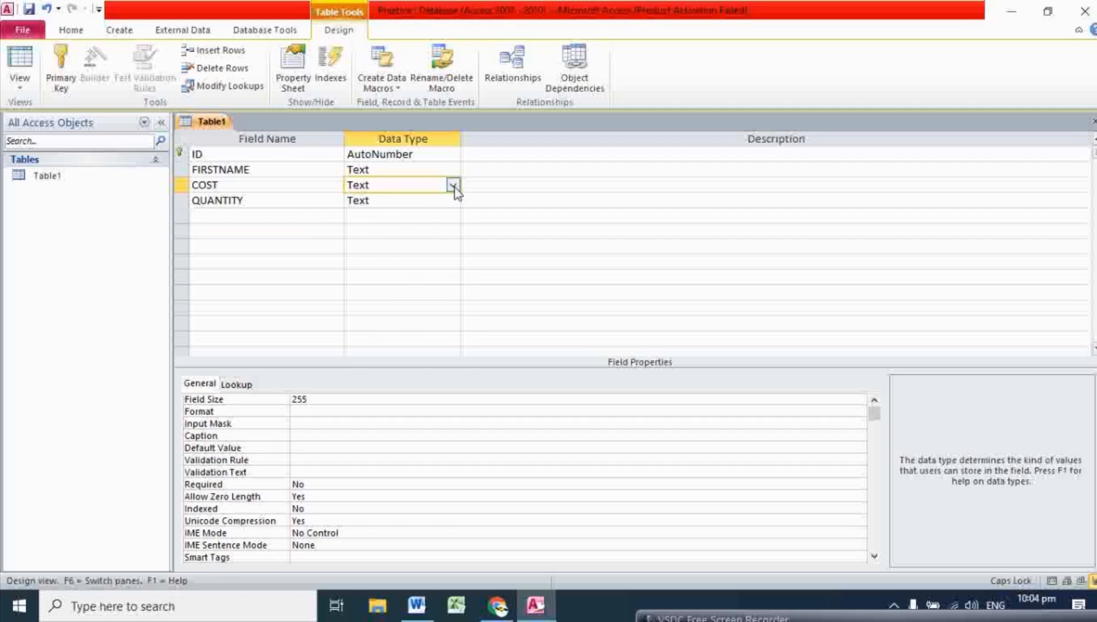
click(454, 185)
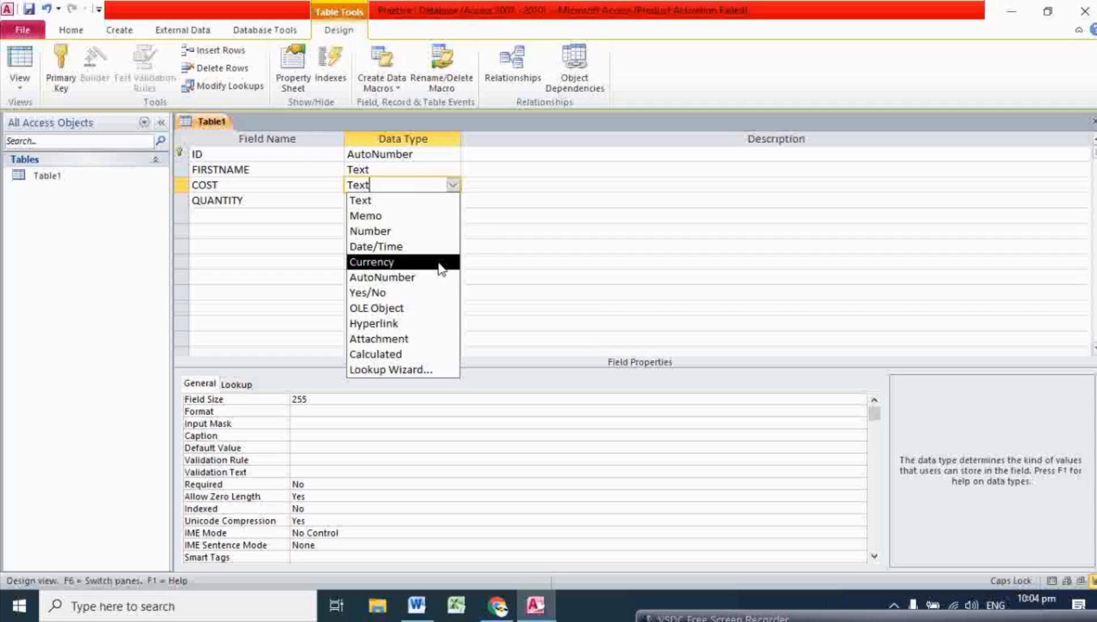
click(390, 268)
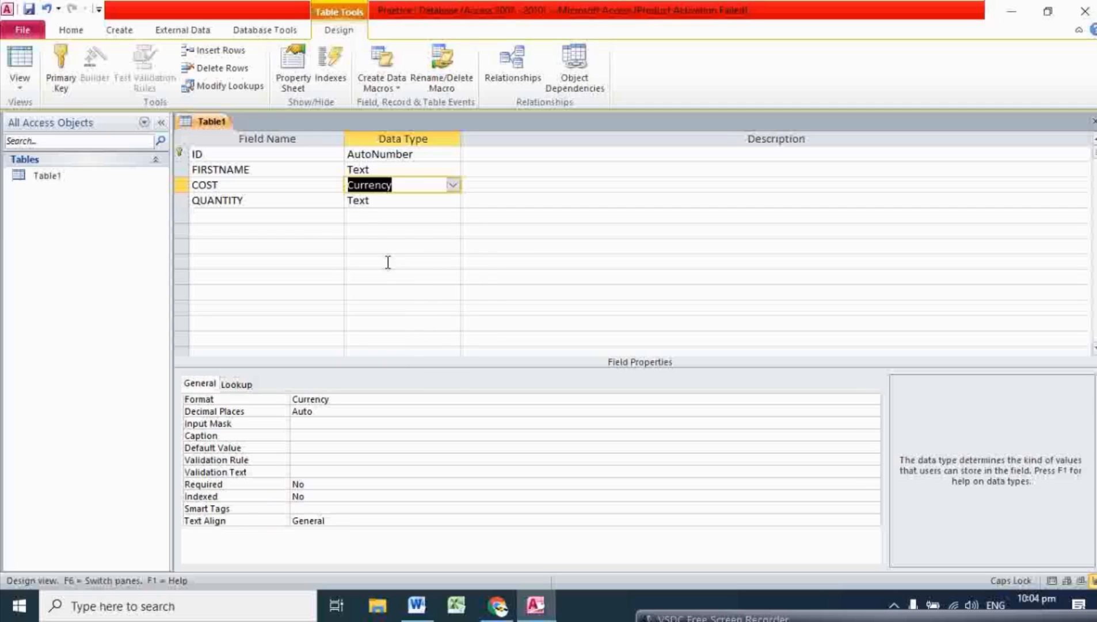
Set the data type of the QUANTITY field to Number
click(390, 202)
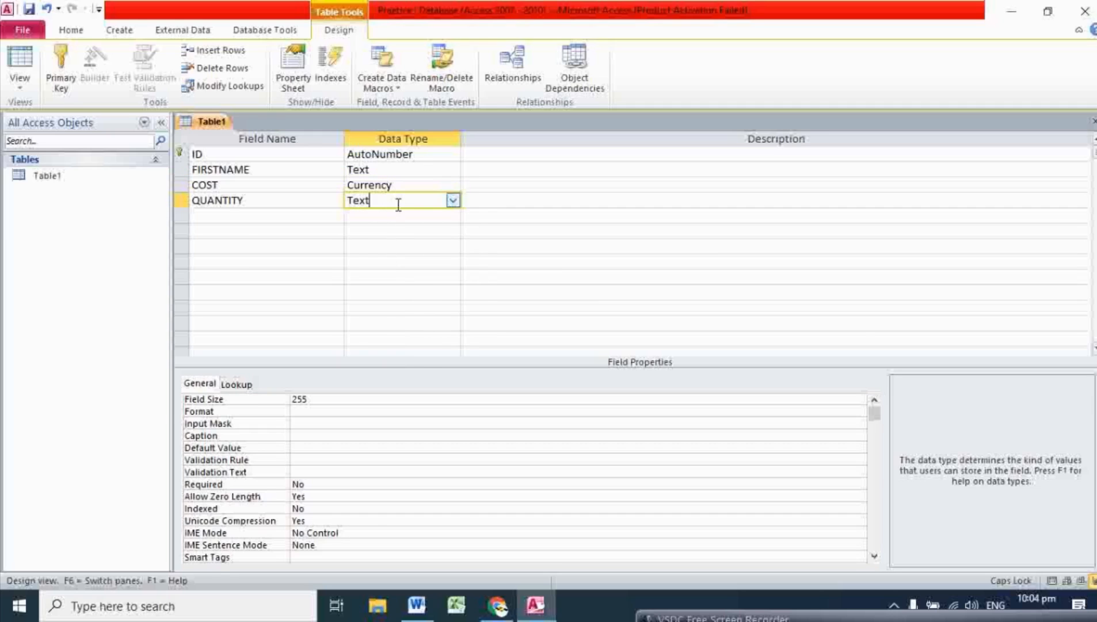
click(453, 200)
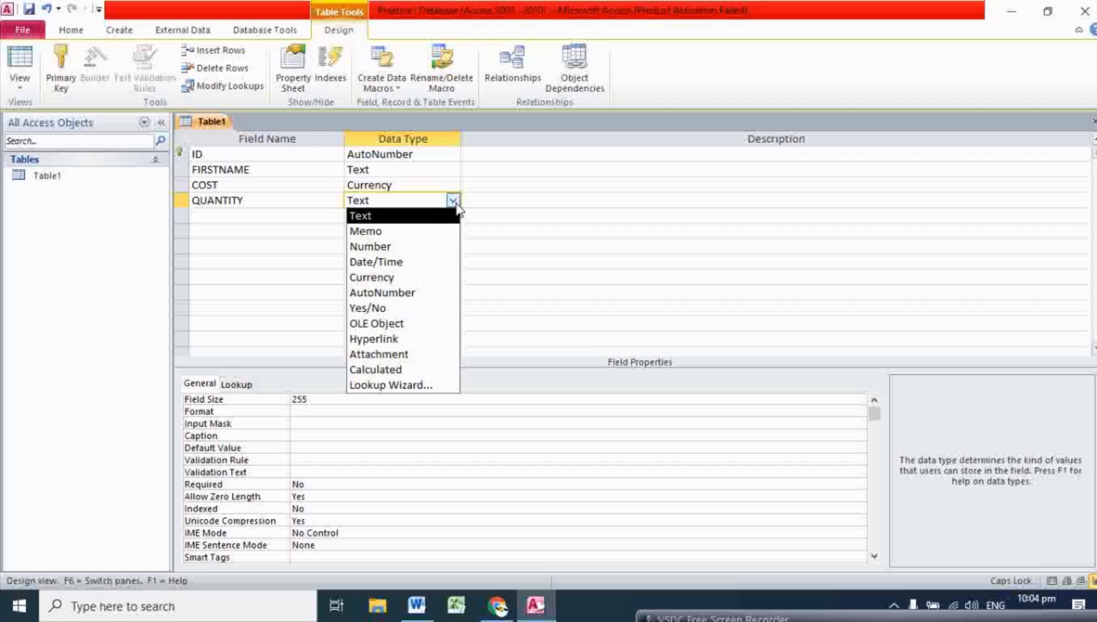
click(385, 247)
Add a field named DATE OF BIRTH below QUANTITY with the data type Date/Time
click(234, 217)
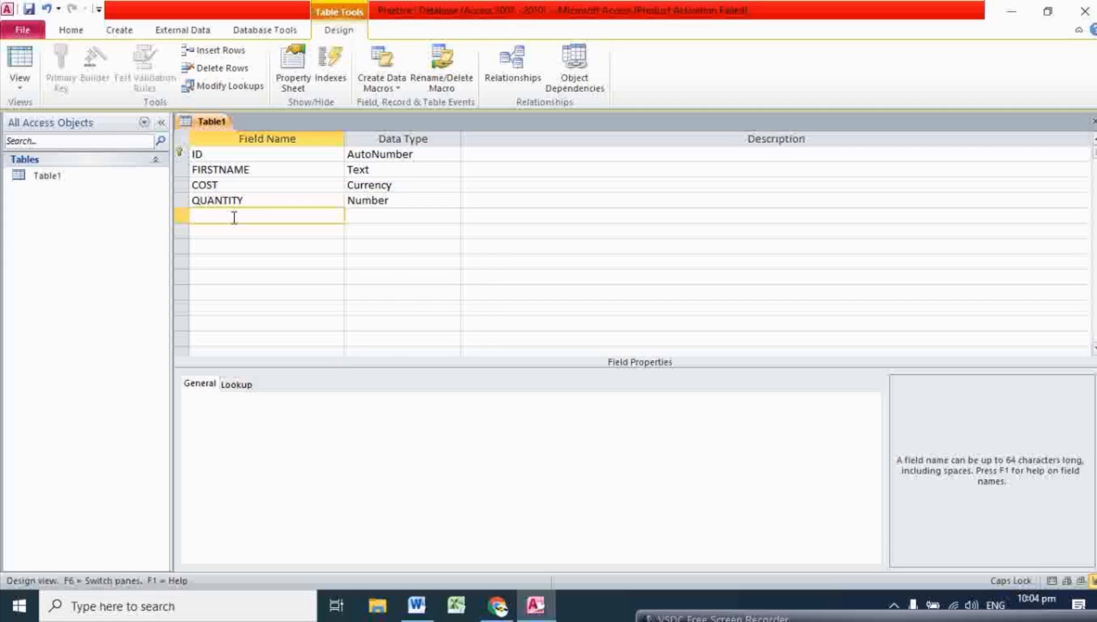
text(d)
key(BackSpace)
text(DATE OF BIRTH)
click(436, 219)
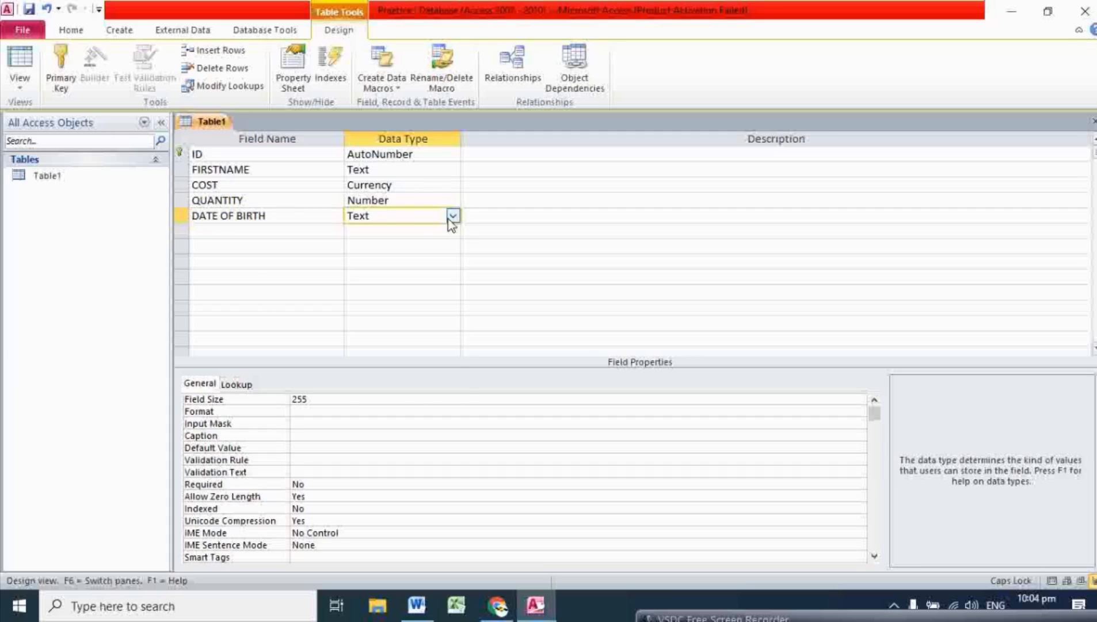
click(453, 216)
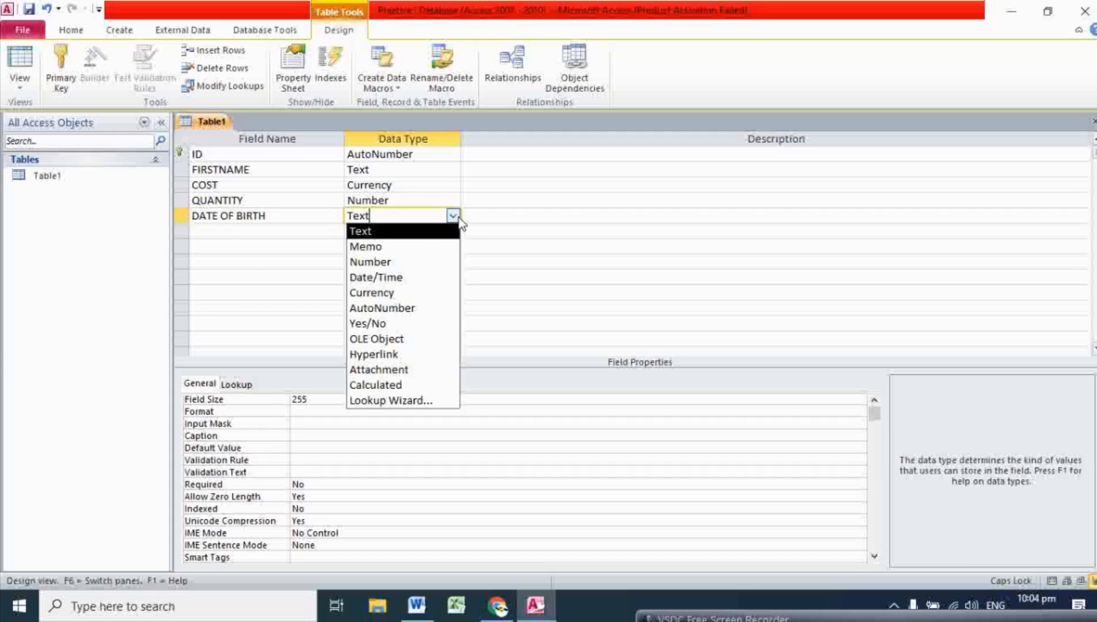
click(397, 277)
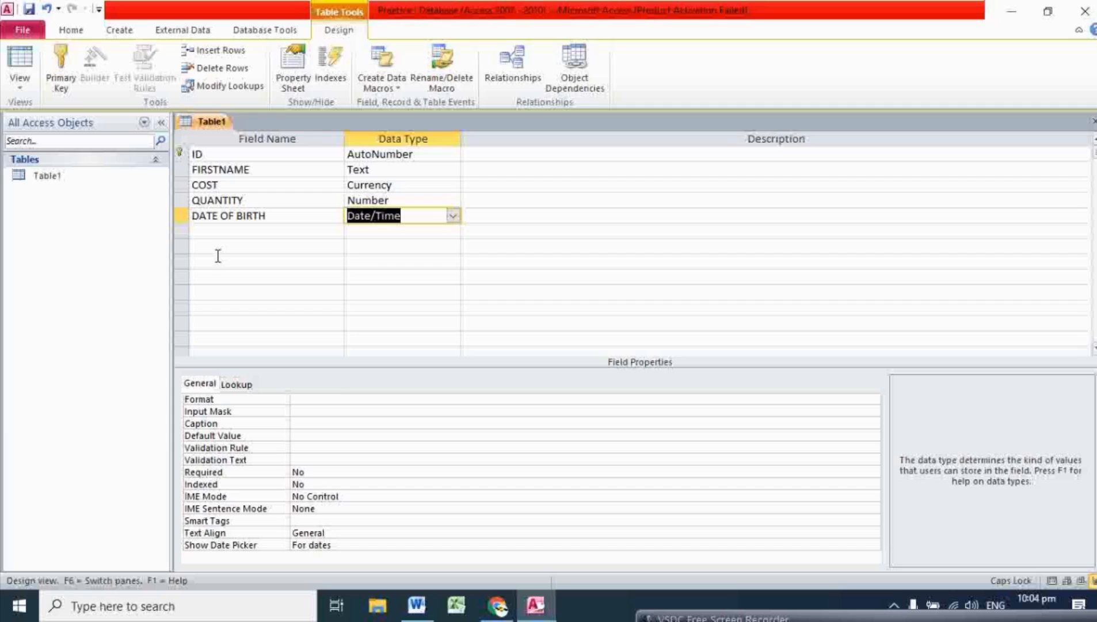
Set the field size of the FIRSTNAME field to 20
click(671, 154)
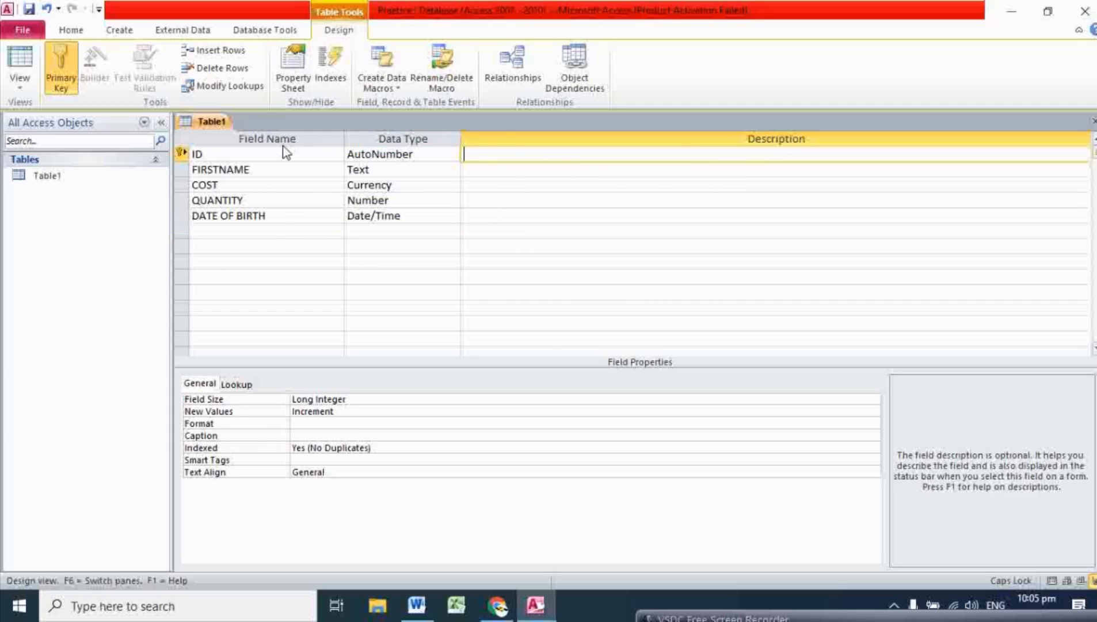
click(296, 174)
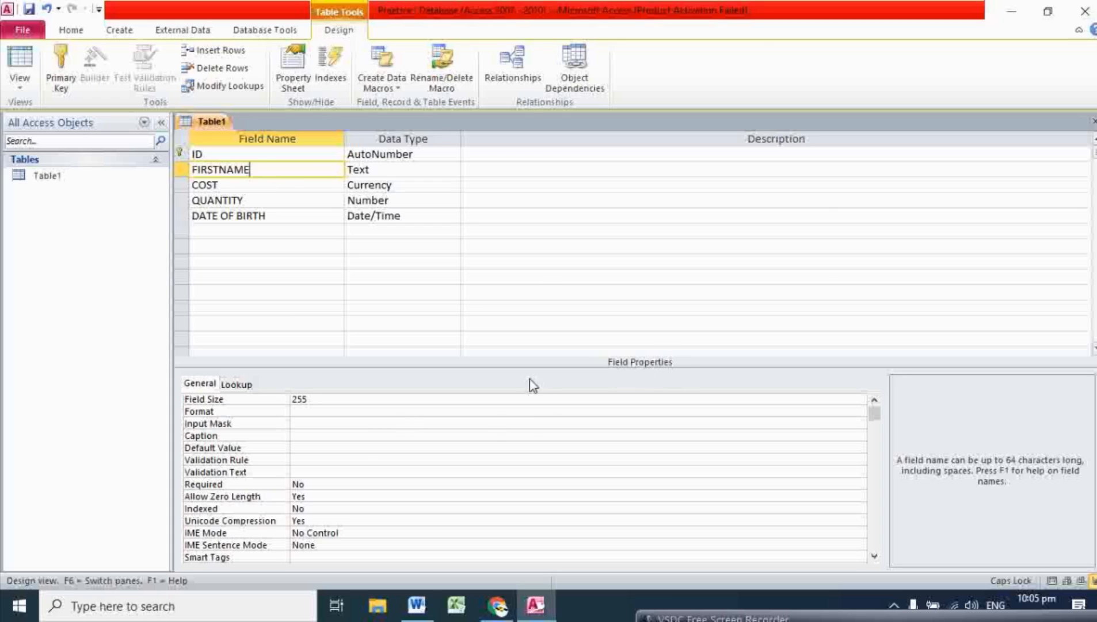
click(350, 402)
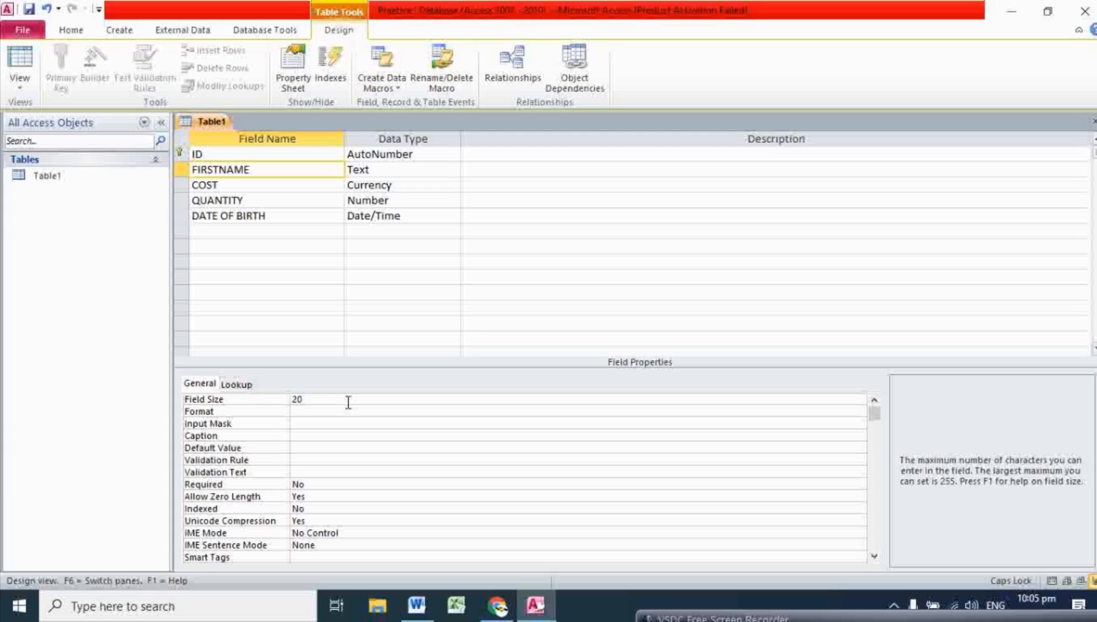
Examine the Input Mask property of FIRSTNAME and the field properties of COST, QUANTITY and DATE OF BIRTH
click(351, 429)
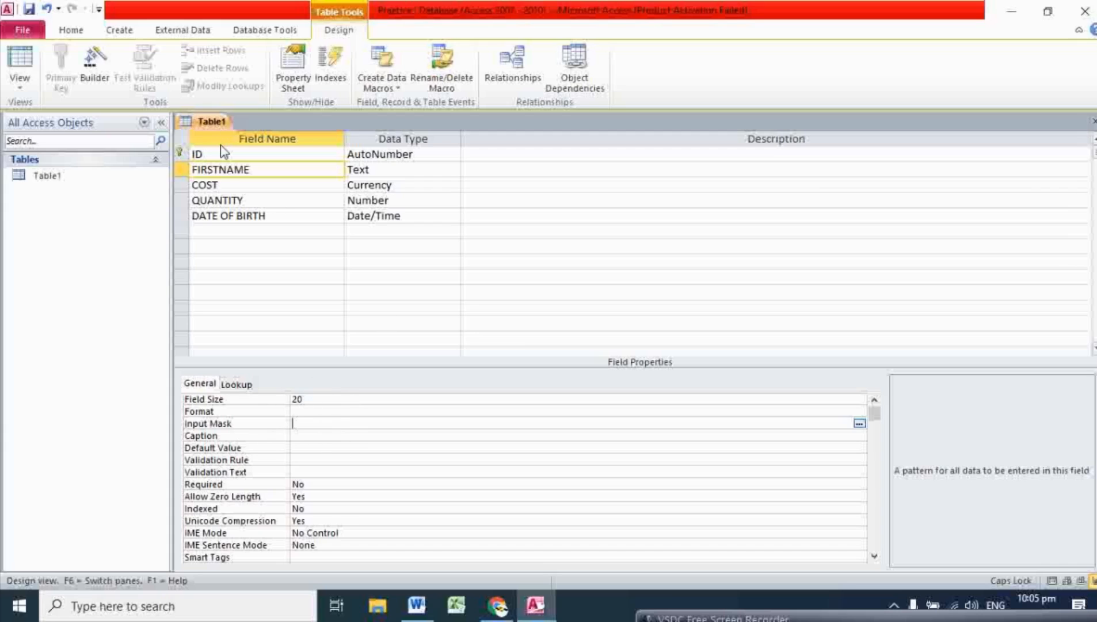
click(232, 185)
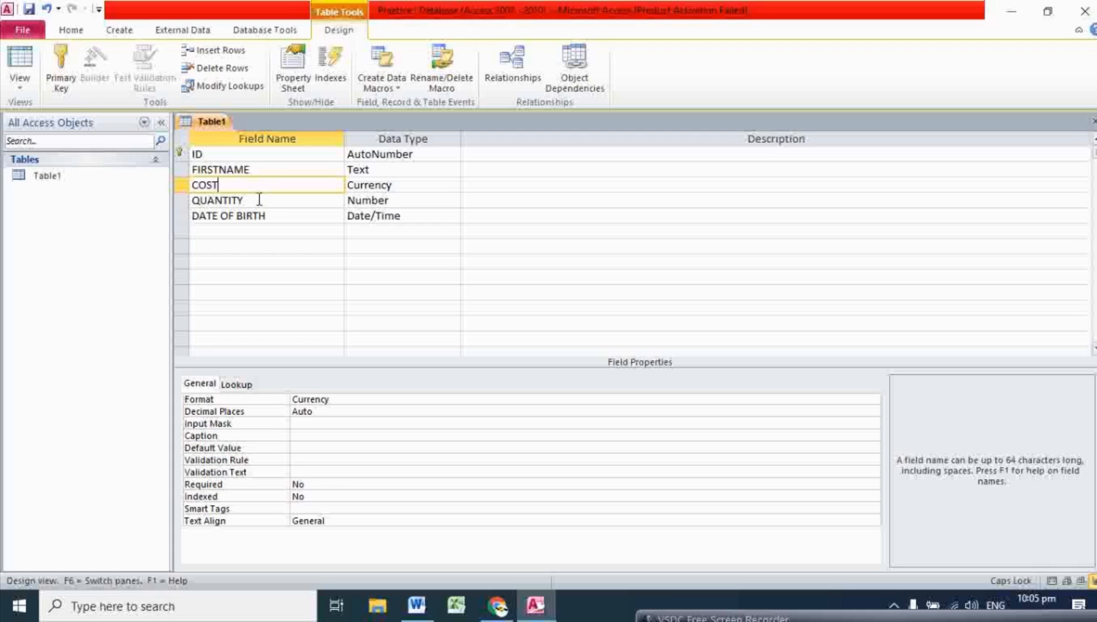
click(258, 201)
click(290, 216)
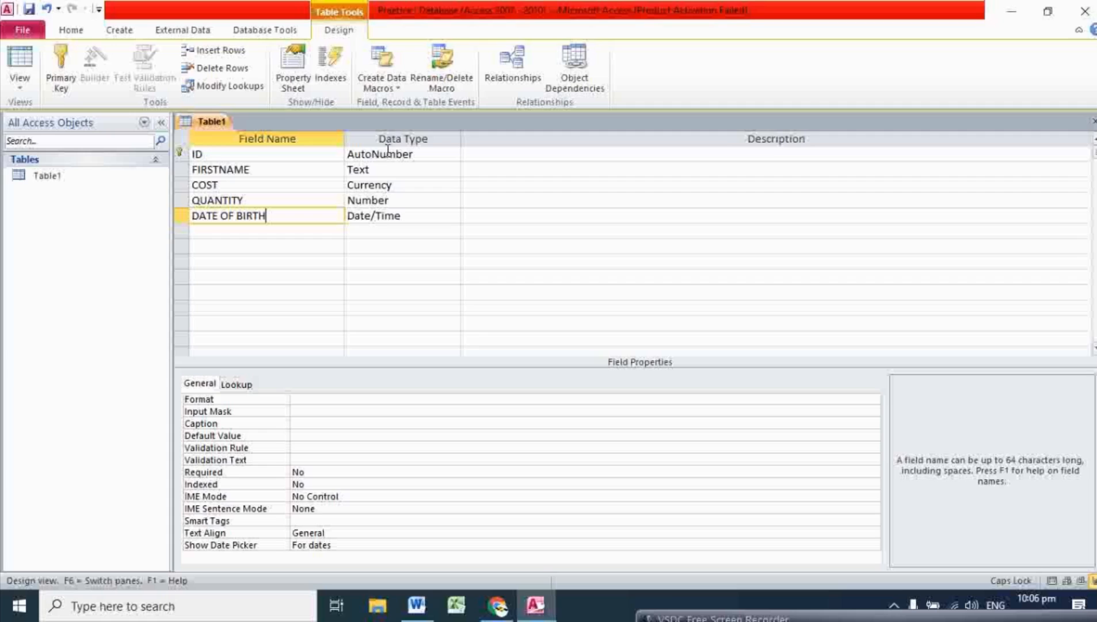
Add a field named ID# below DATE OF BIRTH and make it the table's primary key
click(214, 231)
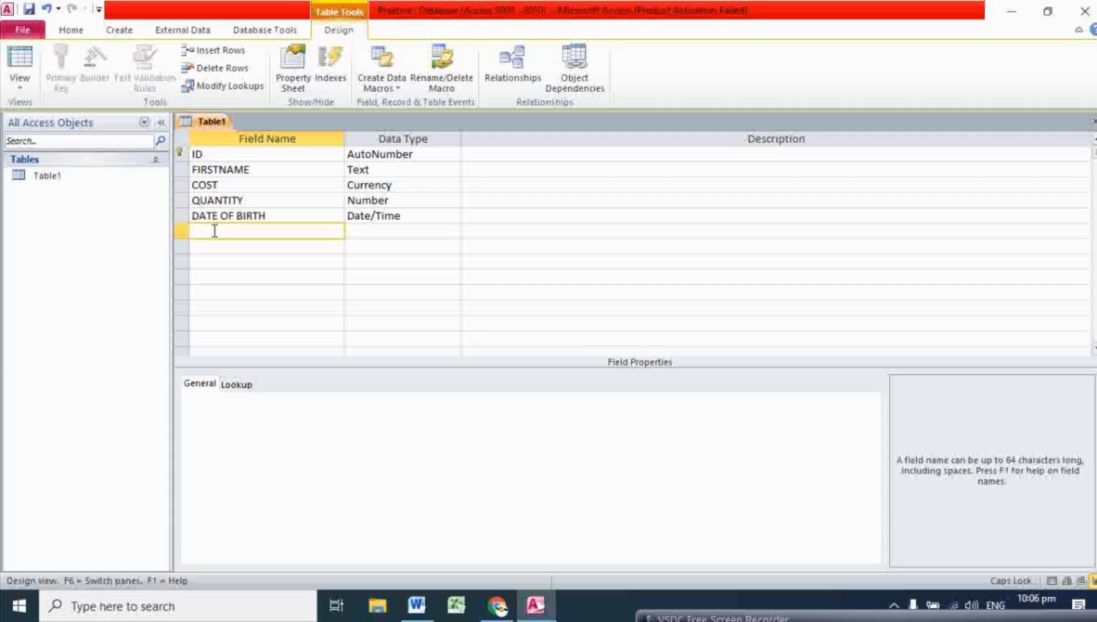
text(id)
text(ID#)
right_click(177, 232)
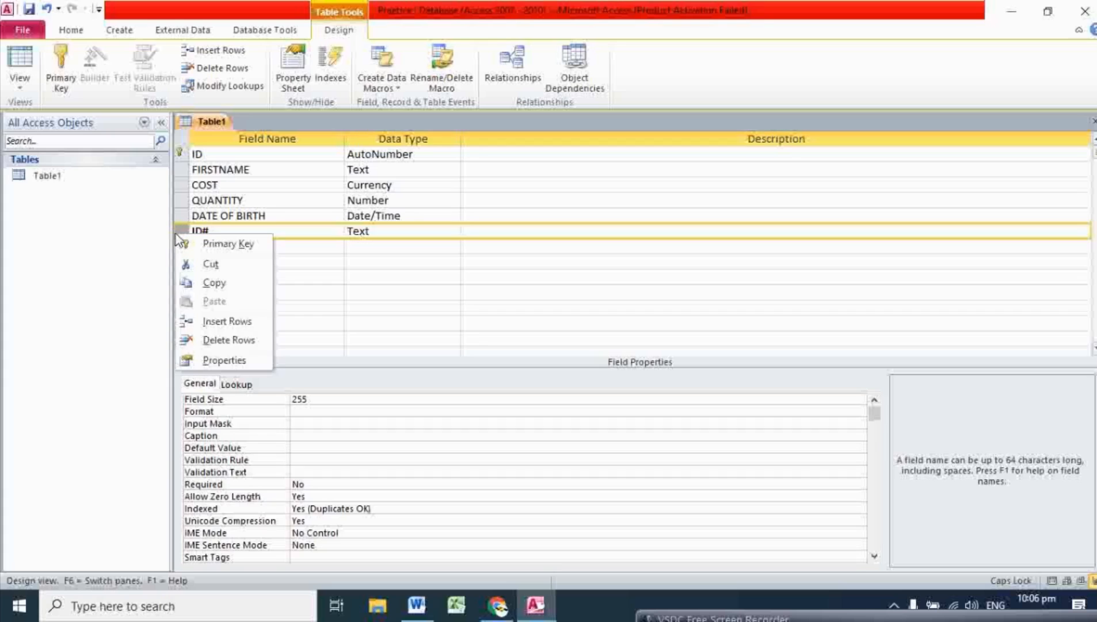
click(228, 244)
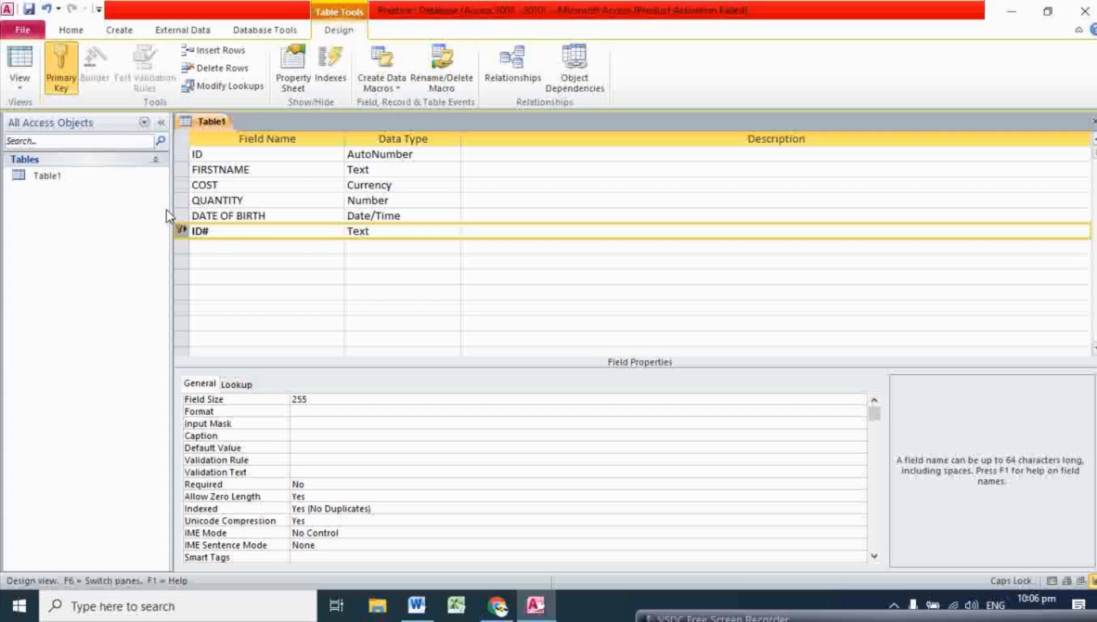
Delete the original AutoNumber ID field from the table design
click(184, 155)
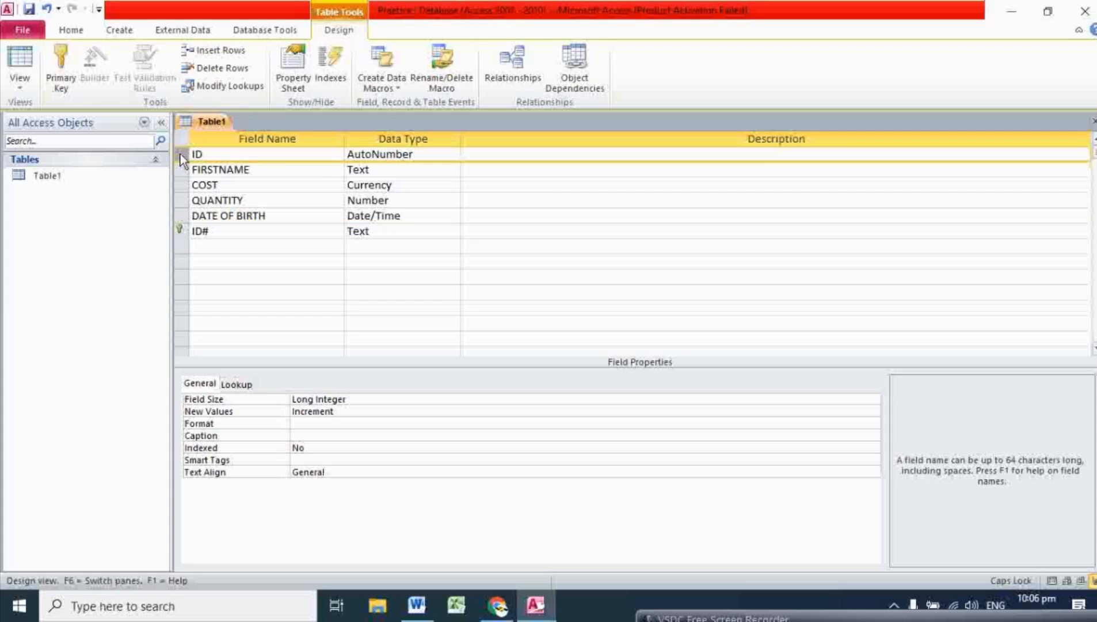
right_click(181, 154)
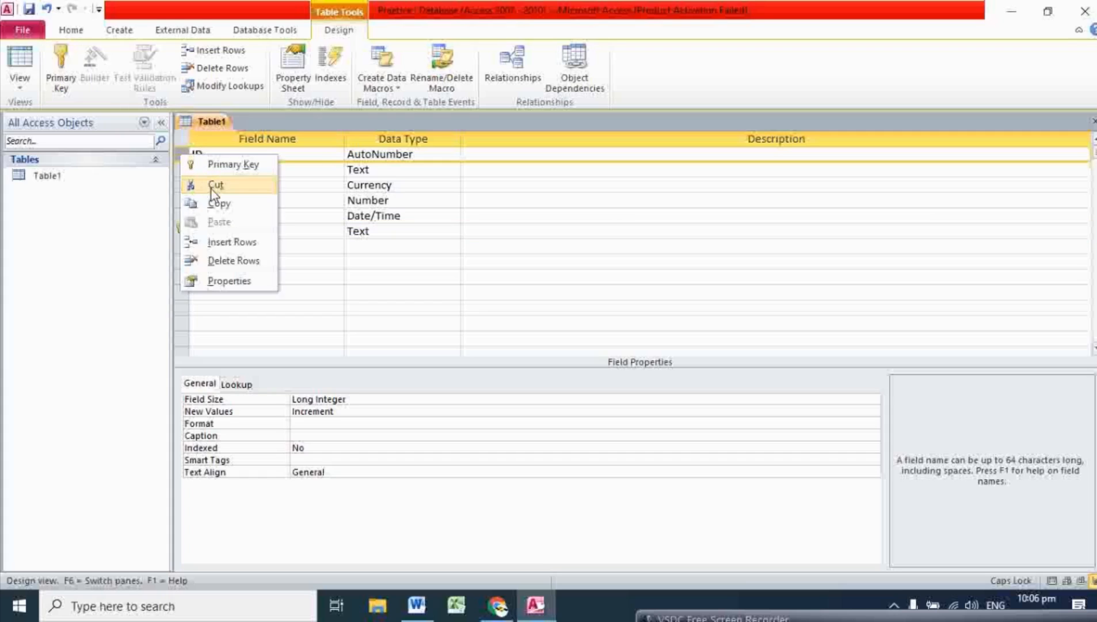
click(228, 262)
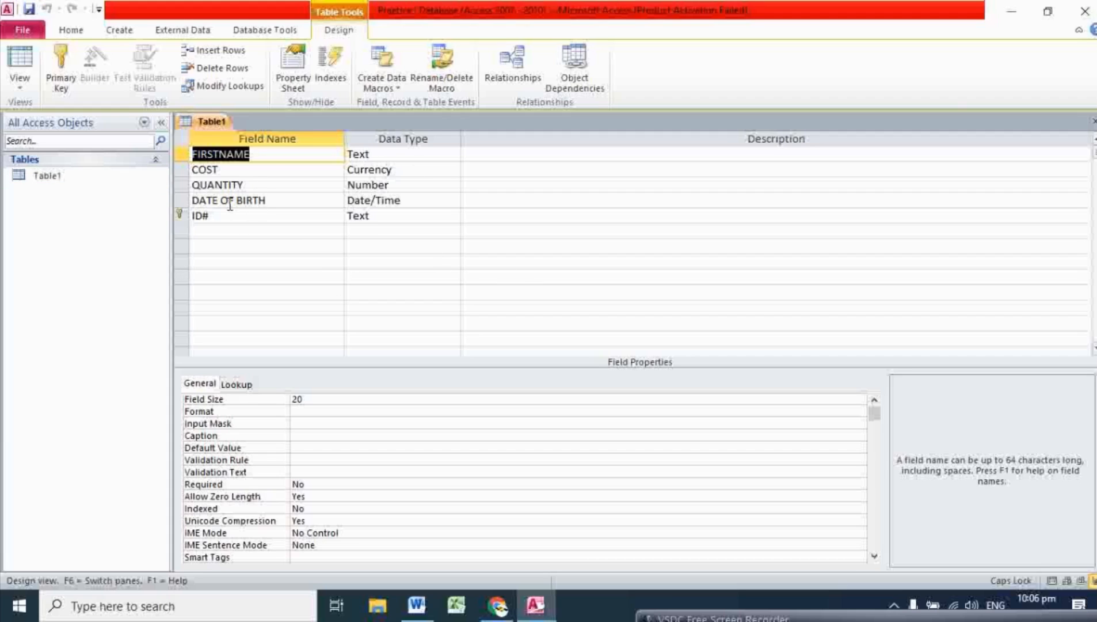
Close the design of Table1 with its changes saved and reopen the table in Datasheet View
click(1093, 121)
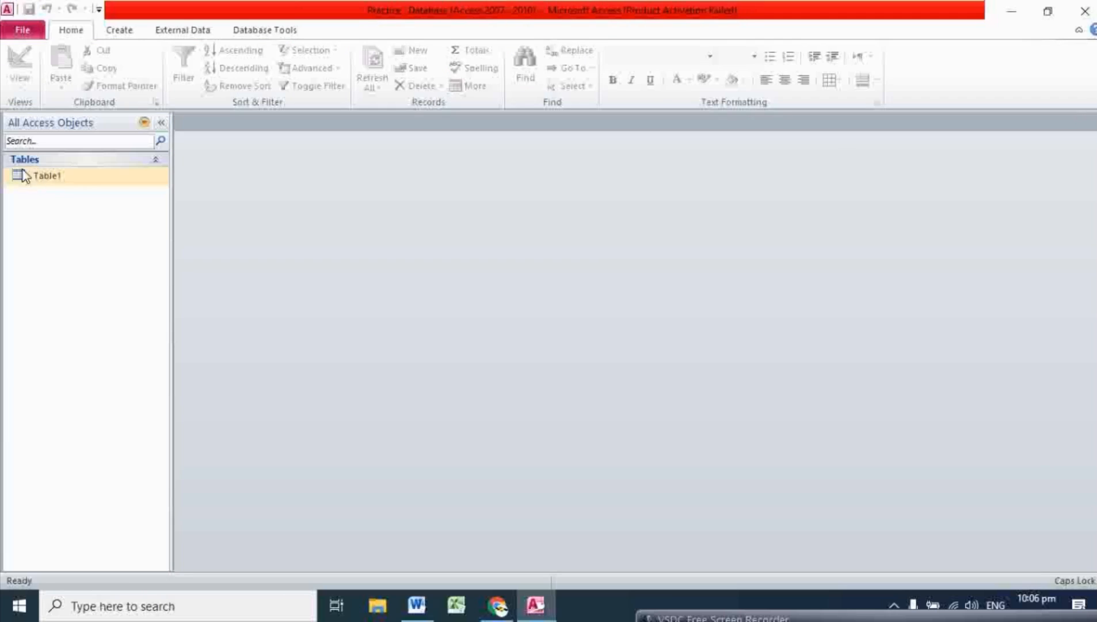
double_click(57, 180)
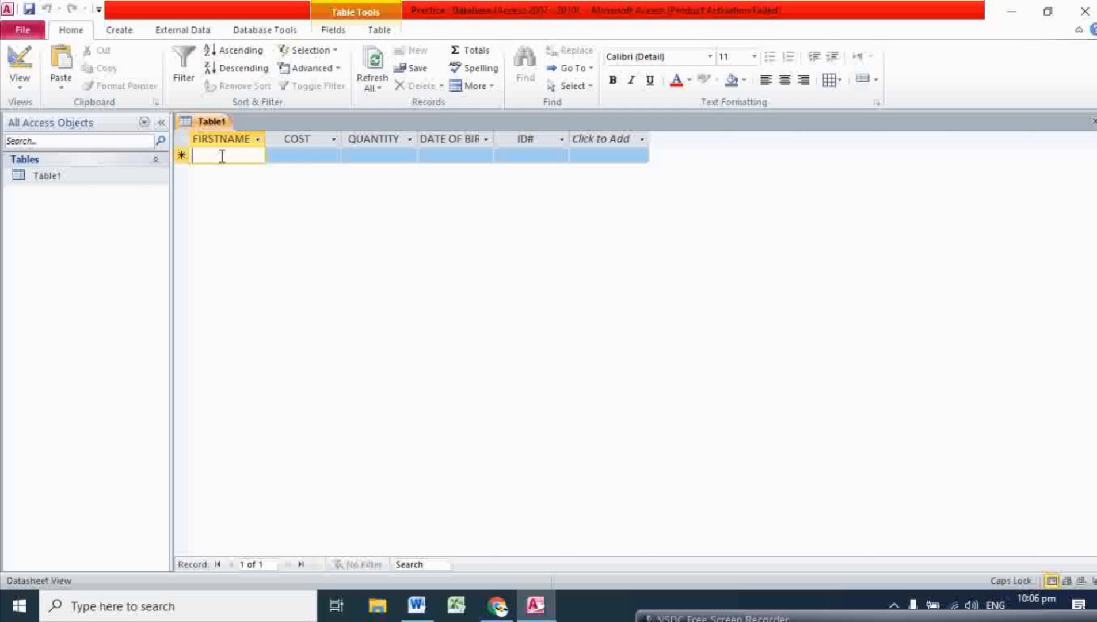
Fill in the first record of Table1 with the first name, a COST of 34 and a QUANTITY of 57
text(tOM)
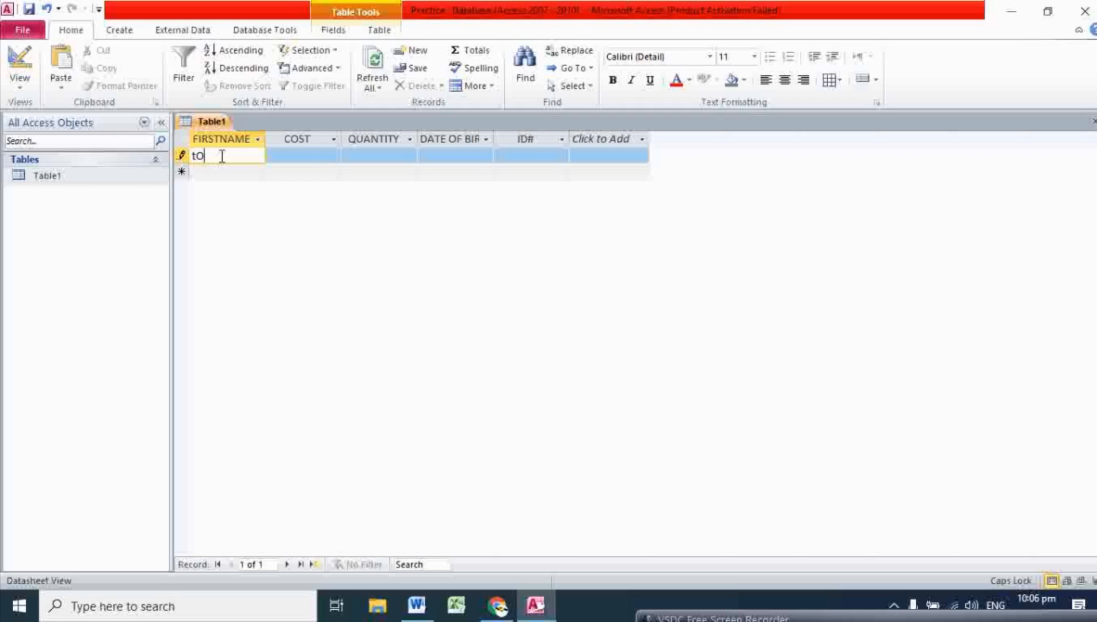
key(BackSpace)
key(BackSpace)
key(BackSpace)
text(TOM)
key(Tab)
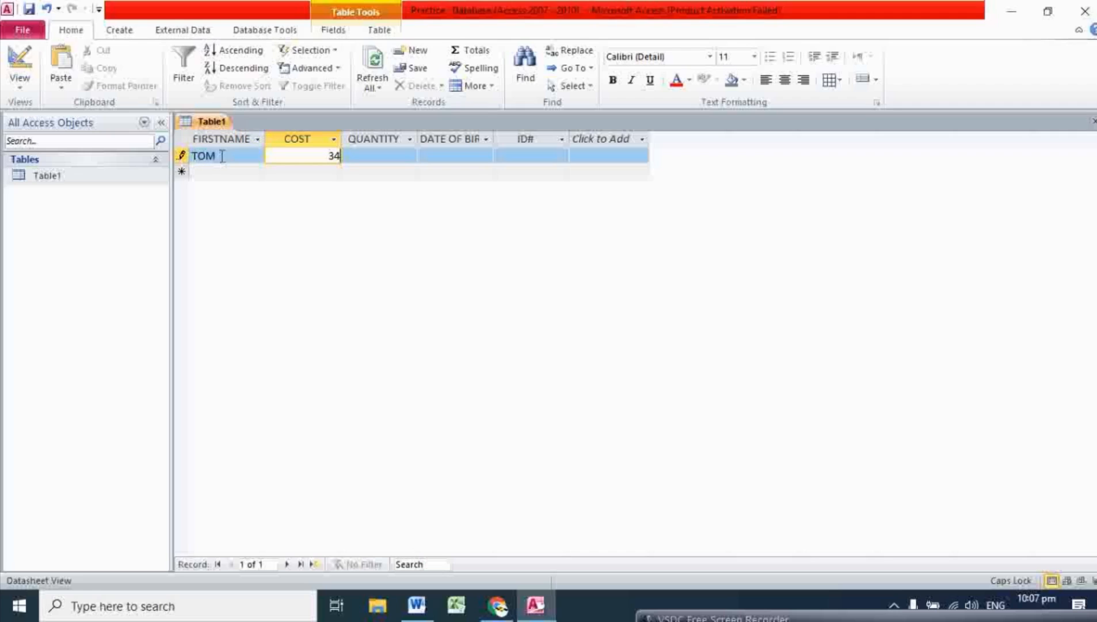
key(Tab)
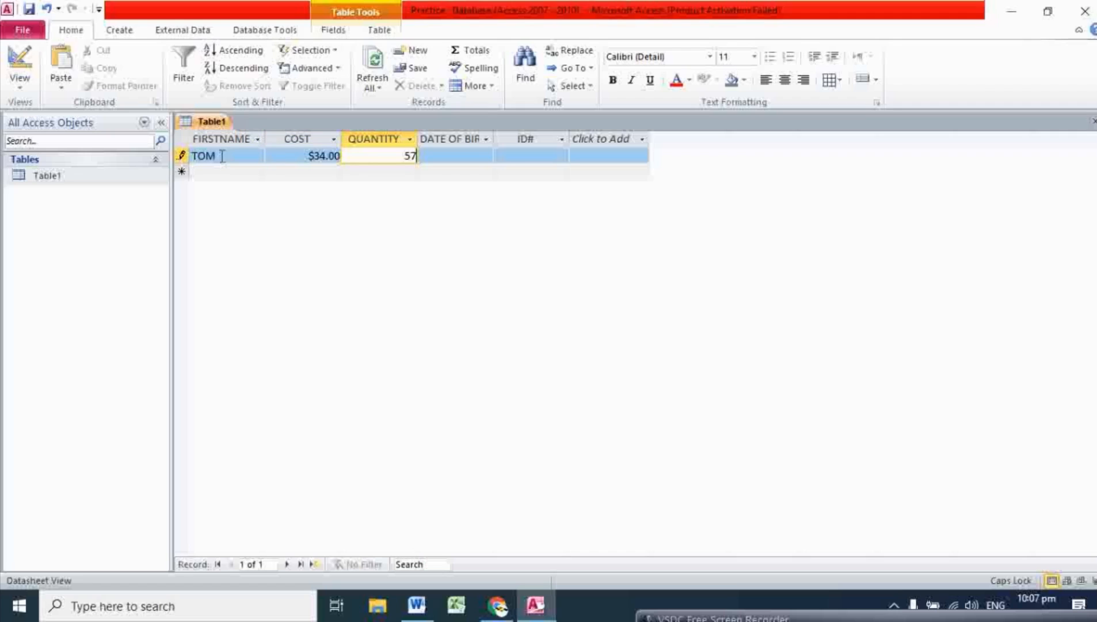
key(Tab)
Complete the first record by entering the date of birth and the ID# value
text(12)
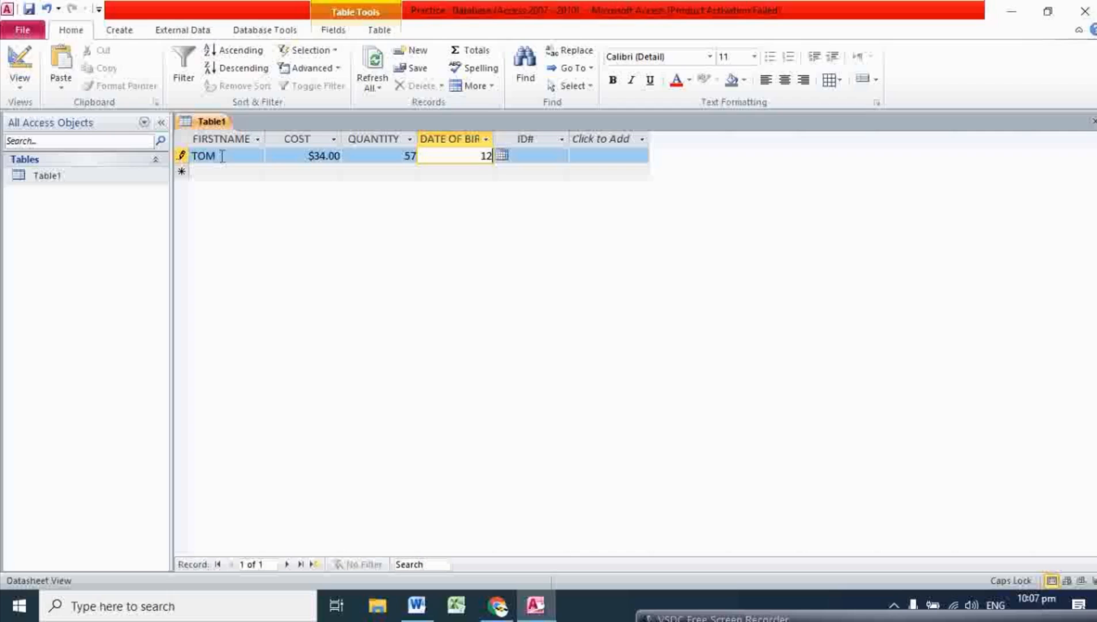
text(/)
text(04)
text(/303)
key(BackSpace)
key(BackSpace)
key(BackSpace)
text(201)
click(538, 158)
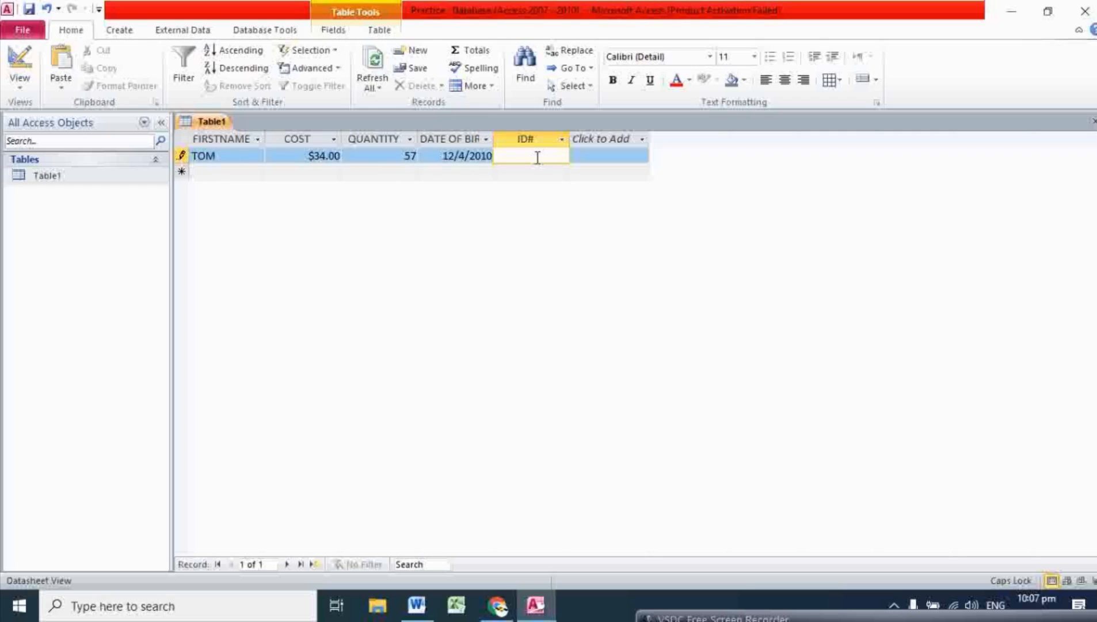
text(GH3456)
Start a second record with the first name, a COST of 56 and a QUANTITY of 65
click(211, 173)
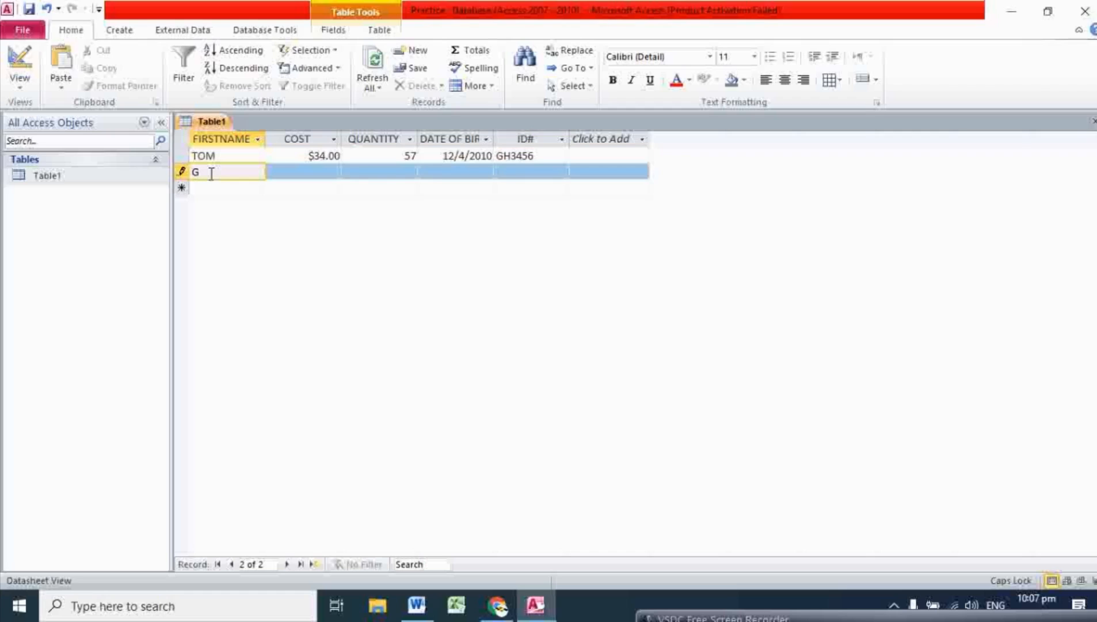
key(Tab)
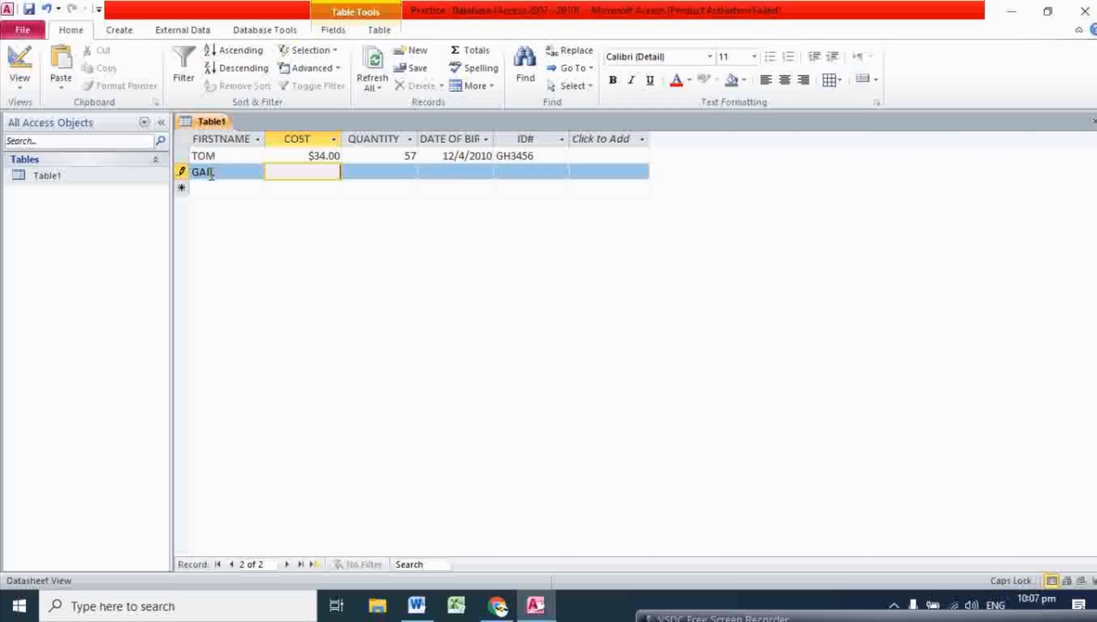
text(56)
key(Tab)
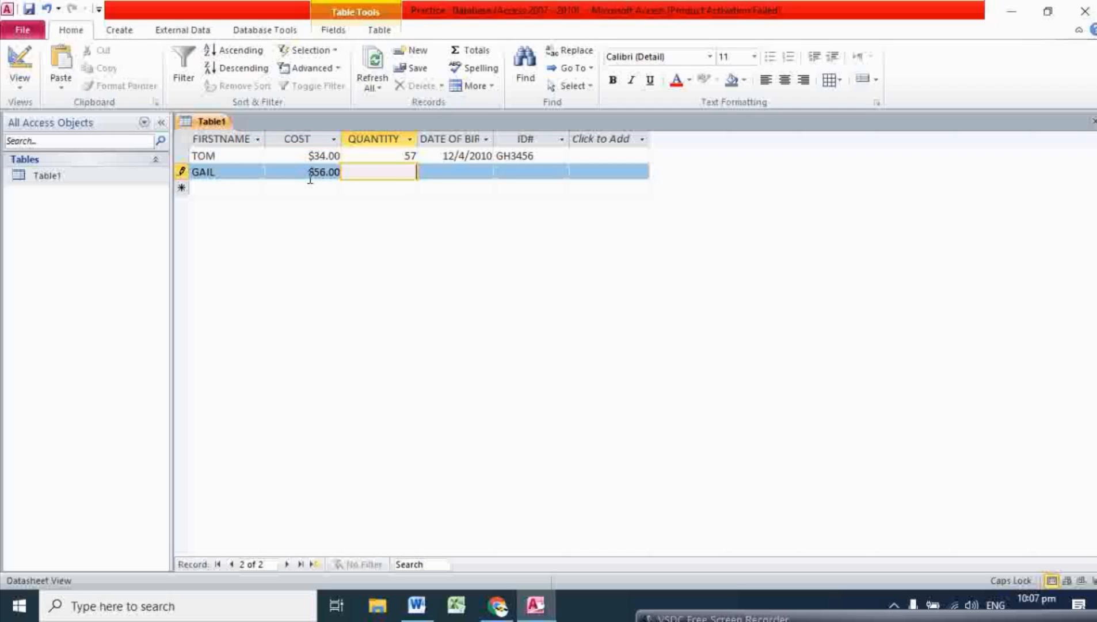
text(65)
click(486, 170)
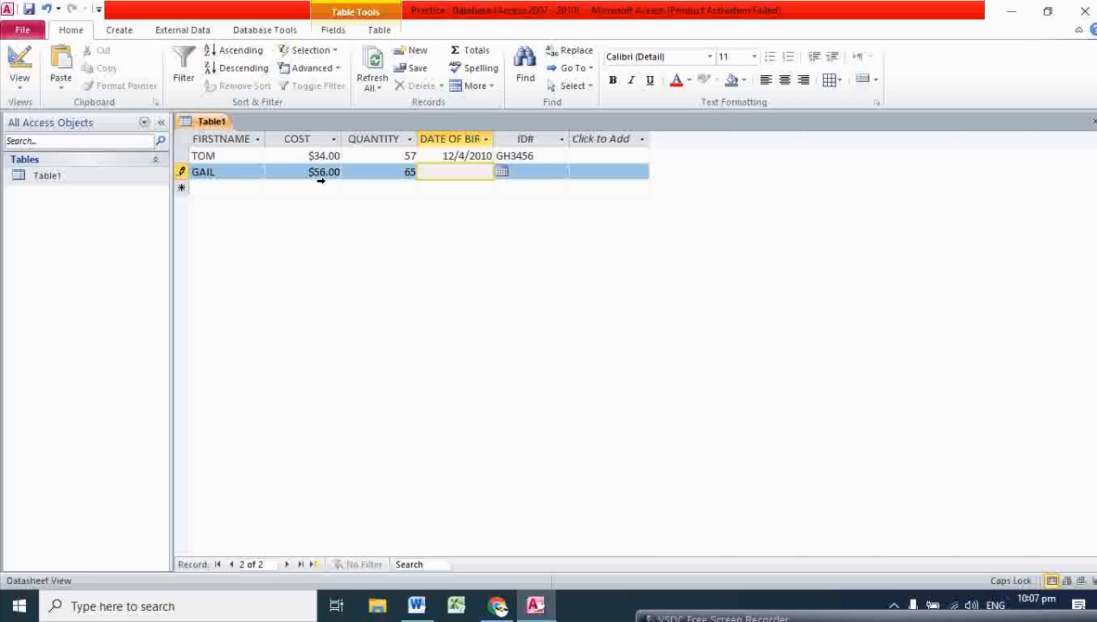
click(465, 185)
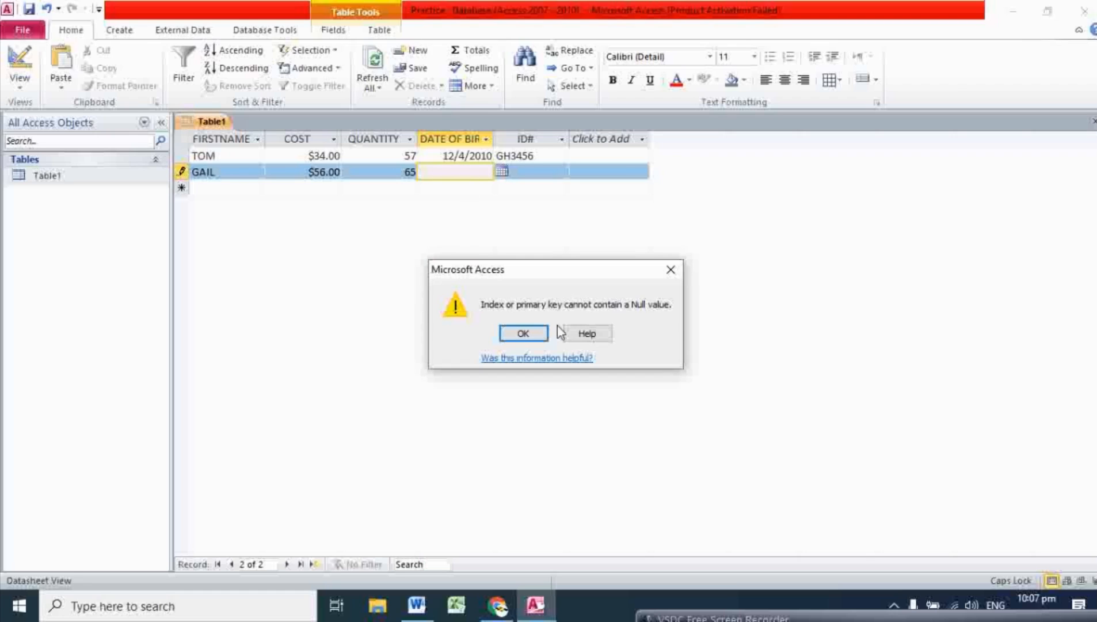
click(671, 269)
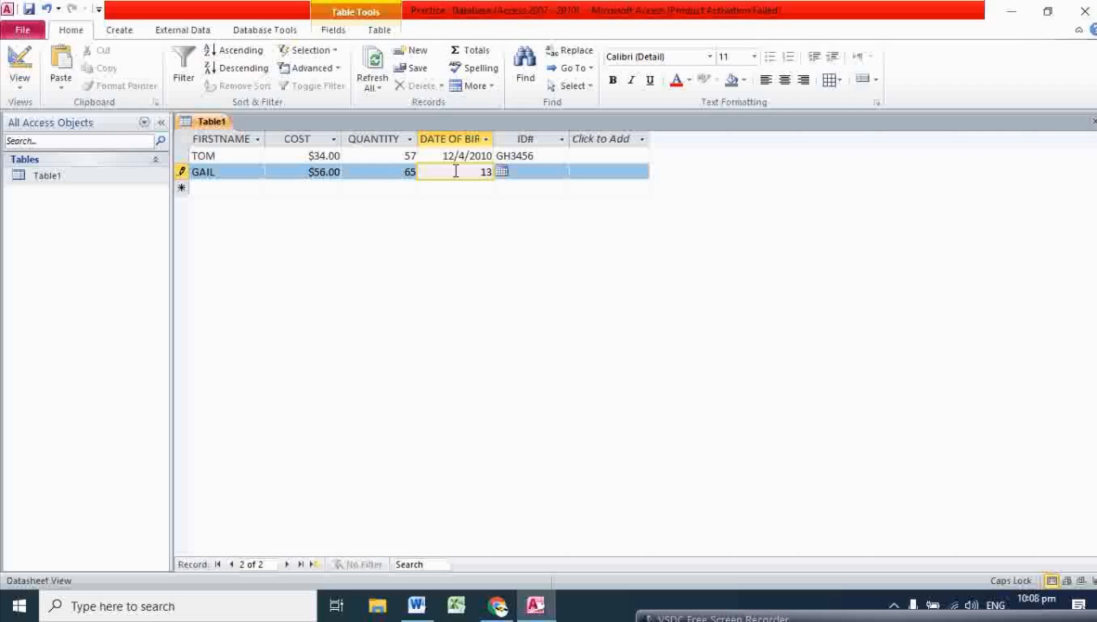
Complete the second record with its date of birth and ID# value, and commit the record
text(/98)
key(BackSpace)
key(BackSpace)
text(09)
text(/)
text(1998)
click(539, 162)
click(533, 333)
key(Tab)
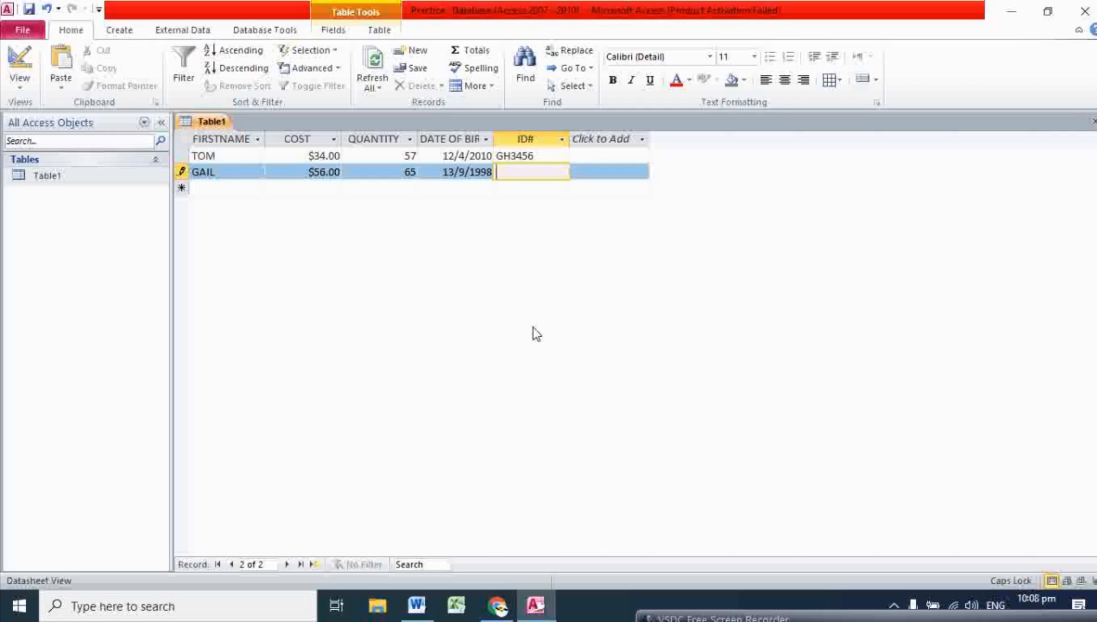
text(GH5673)
click(226, 189)
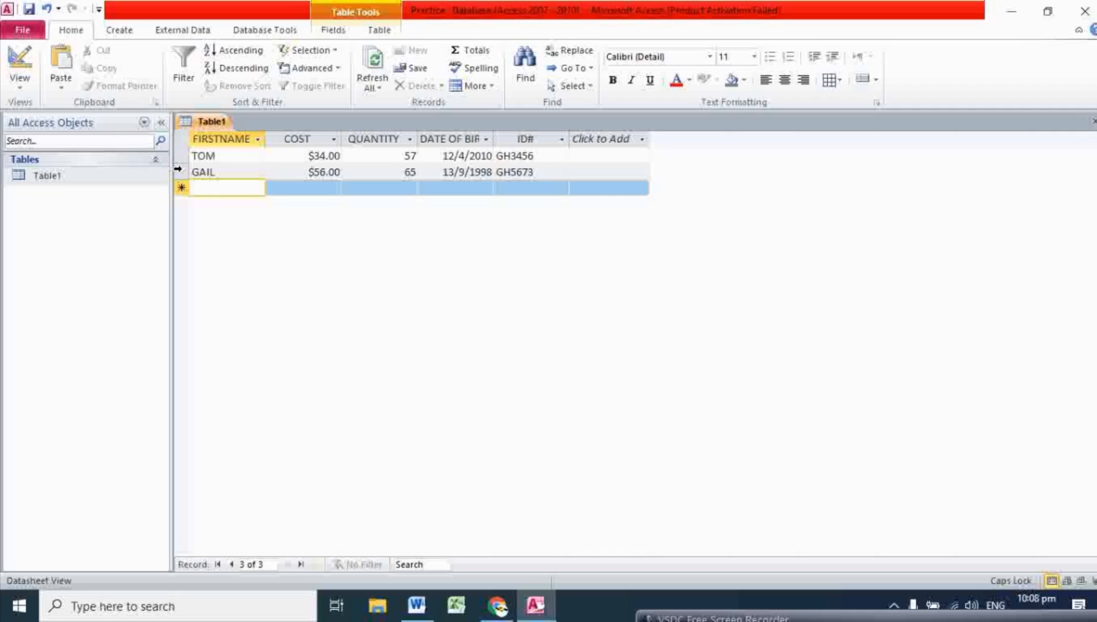
right_click(182, 173)
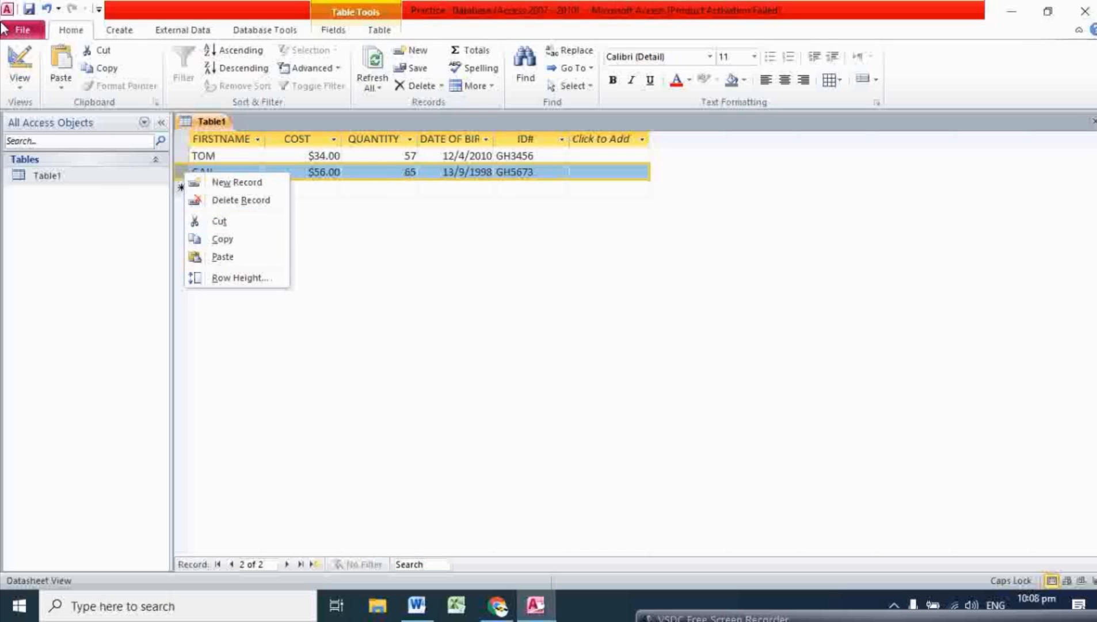
click(127, 36)
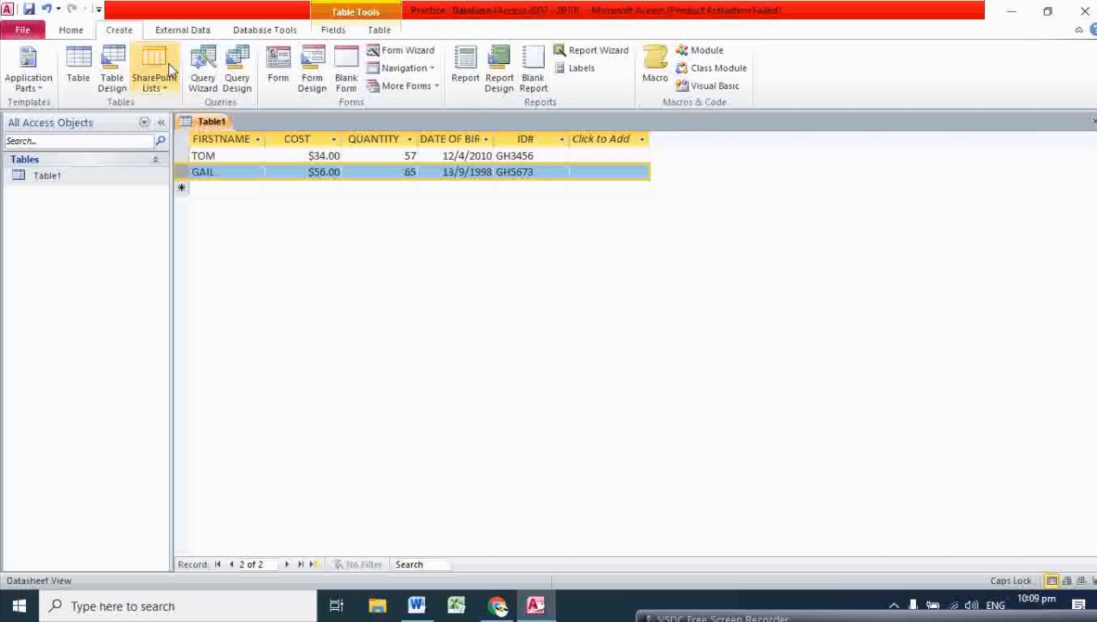
Begin an Excel import into a new table, choosing the workbook reg excel from Documents as the source
click(181, 32)
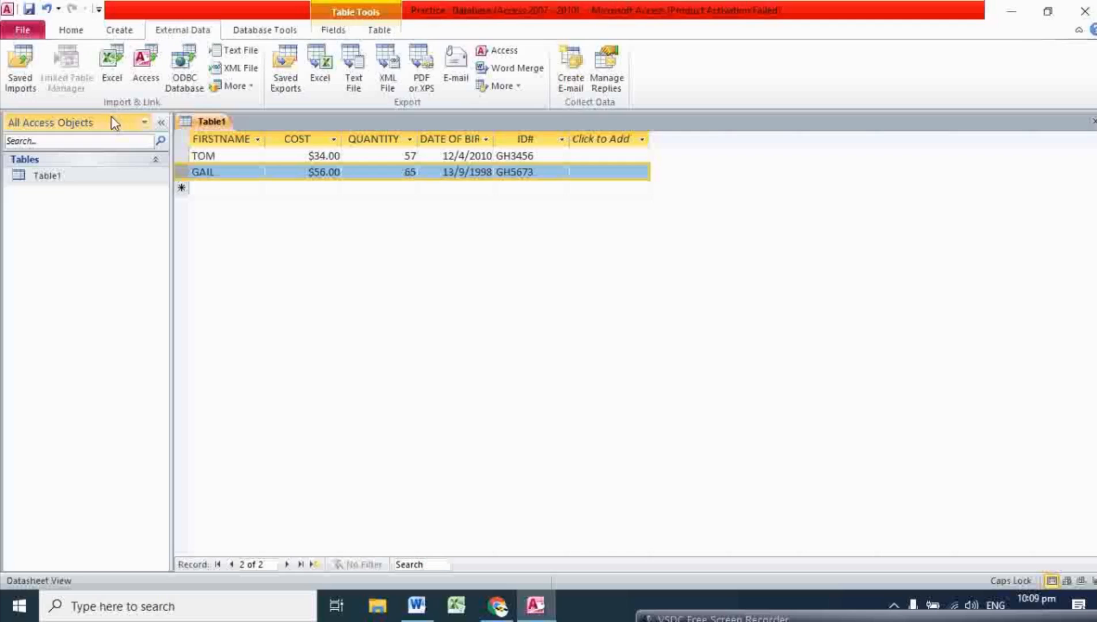
click(112, 78)
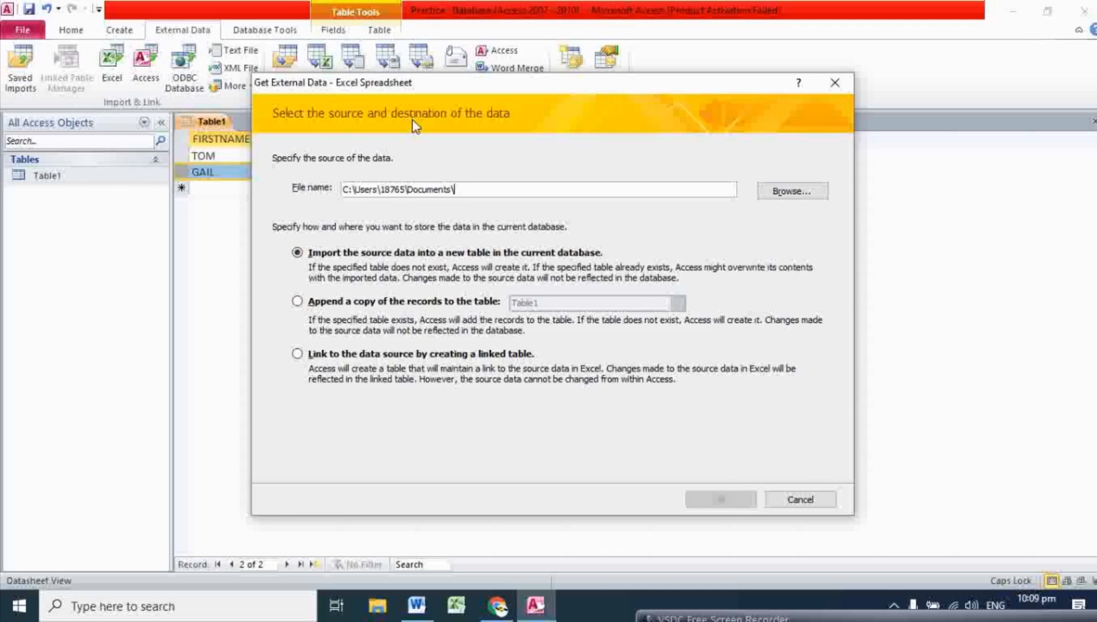
click(787, 191)
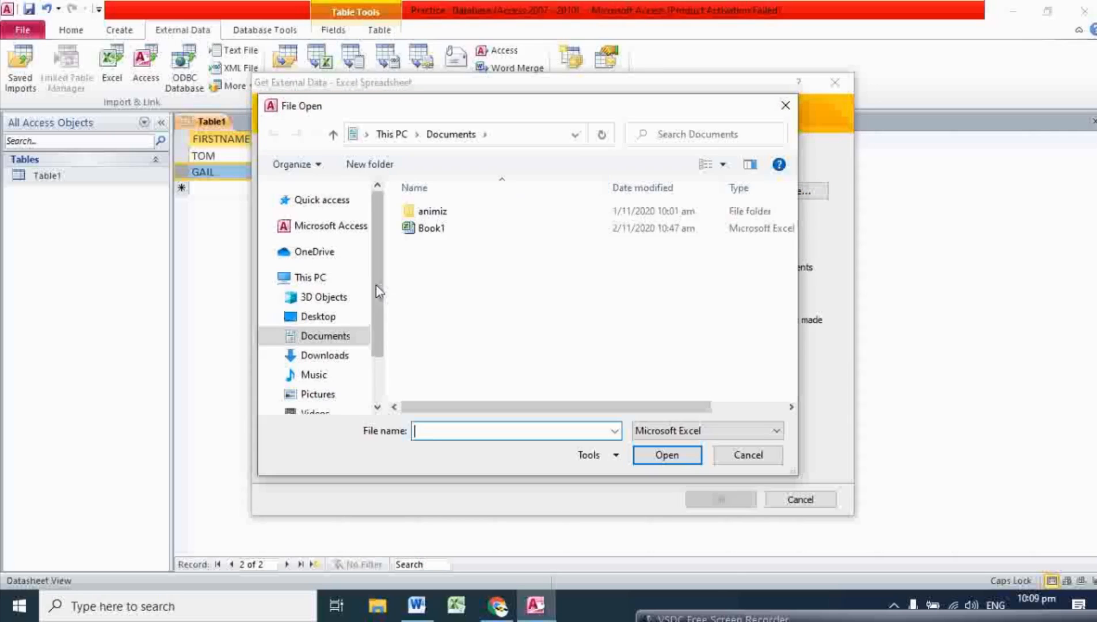
click(448, 363)
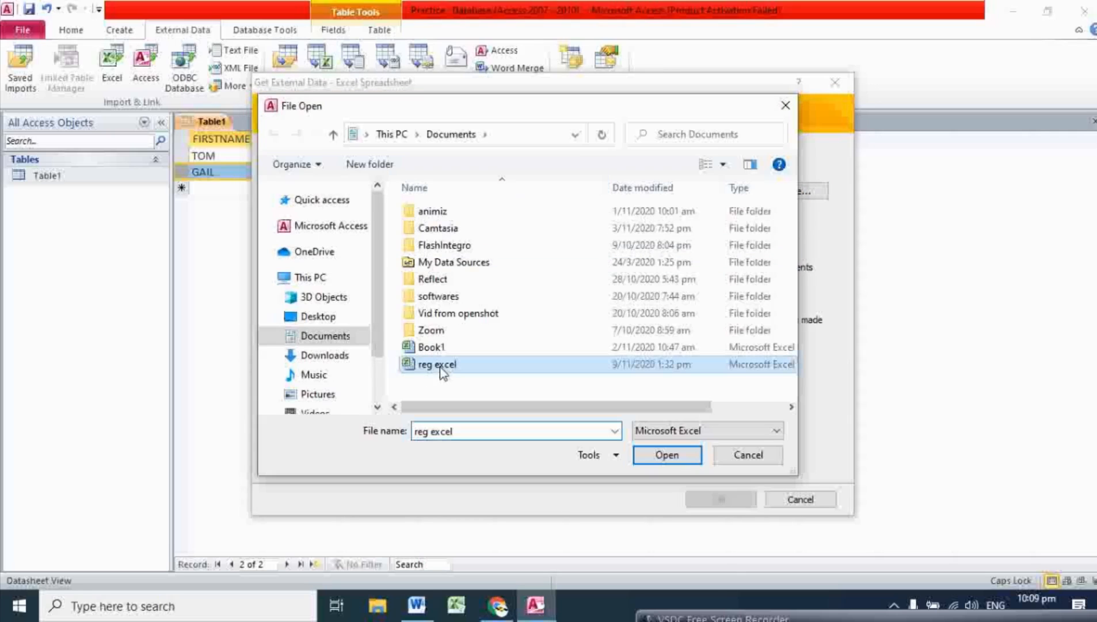
click(662, 456)
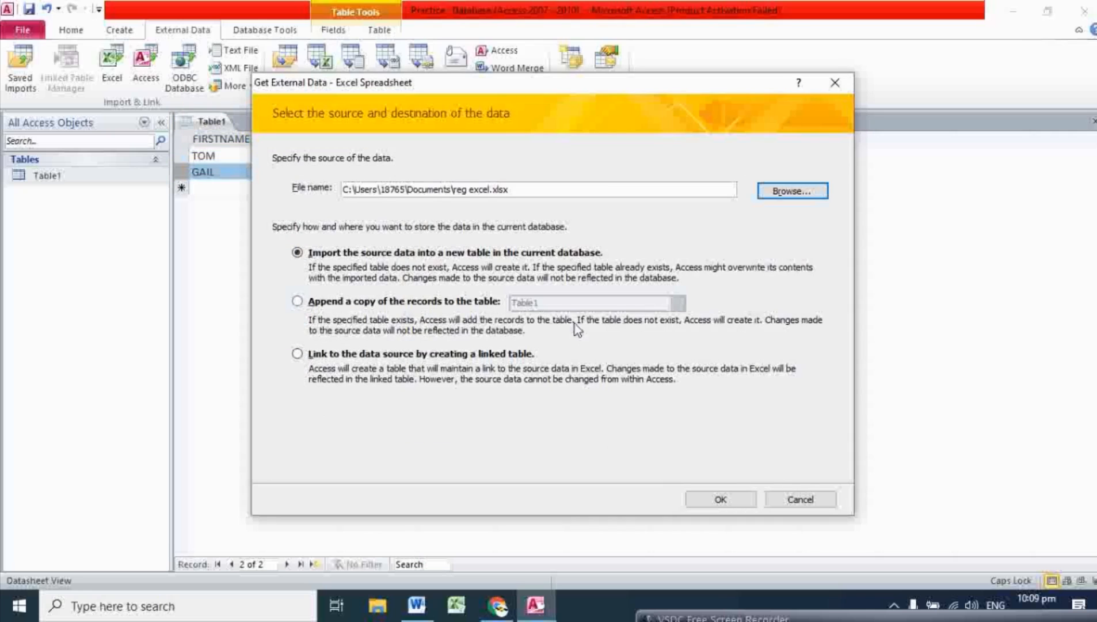
Import worksheet Sheet1 with its first row as column headings, and finish without saving the import steps
click(722, 500)
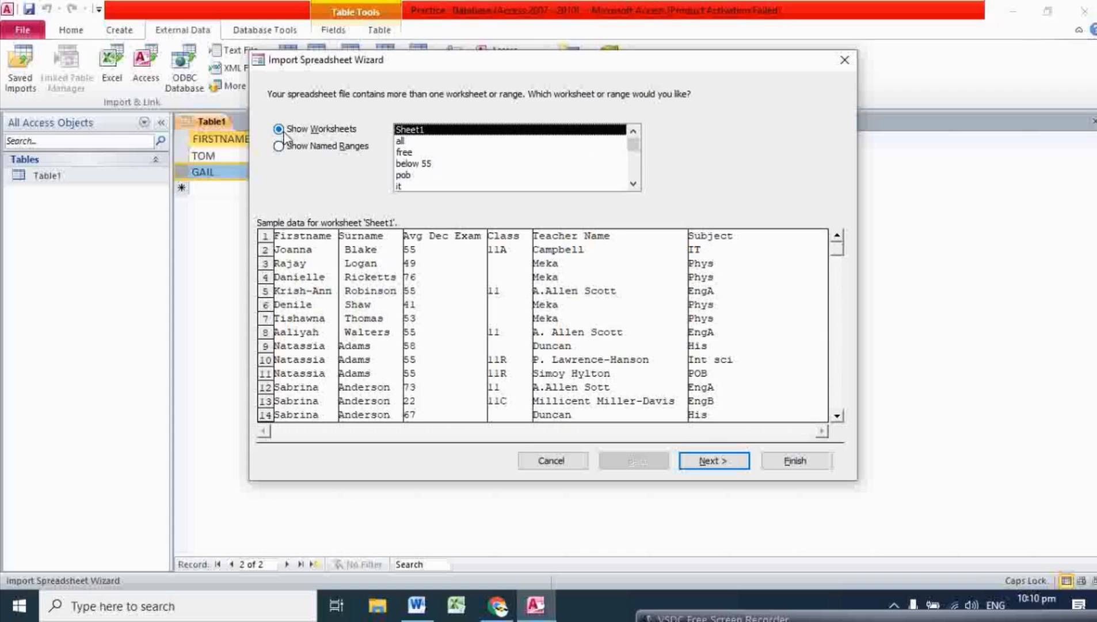
click(713, 461)
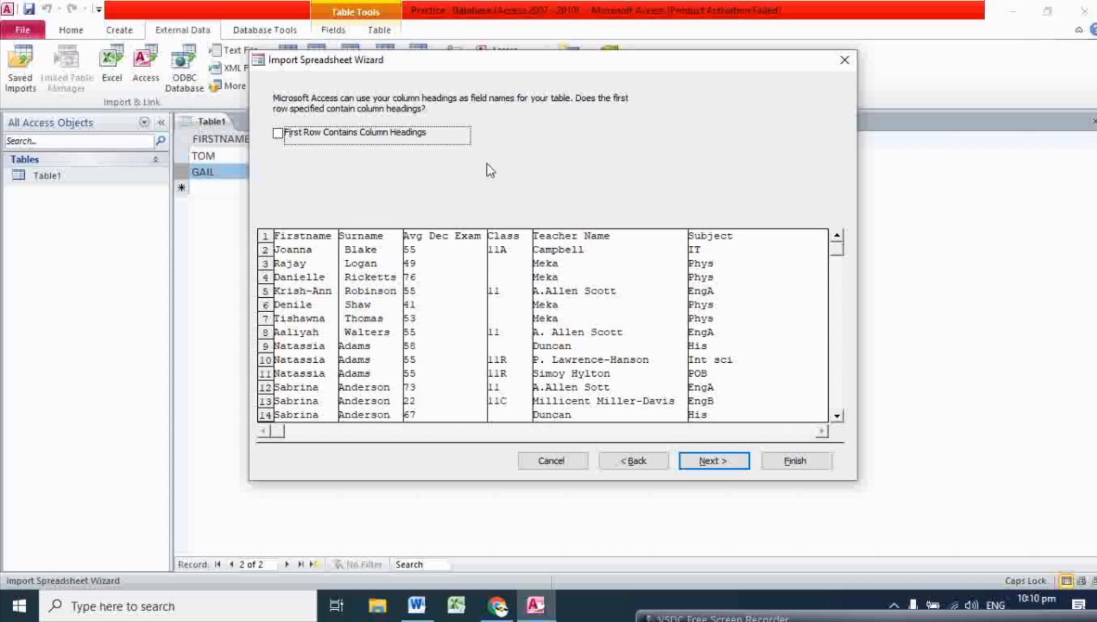
click(287, 134)
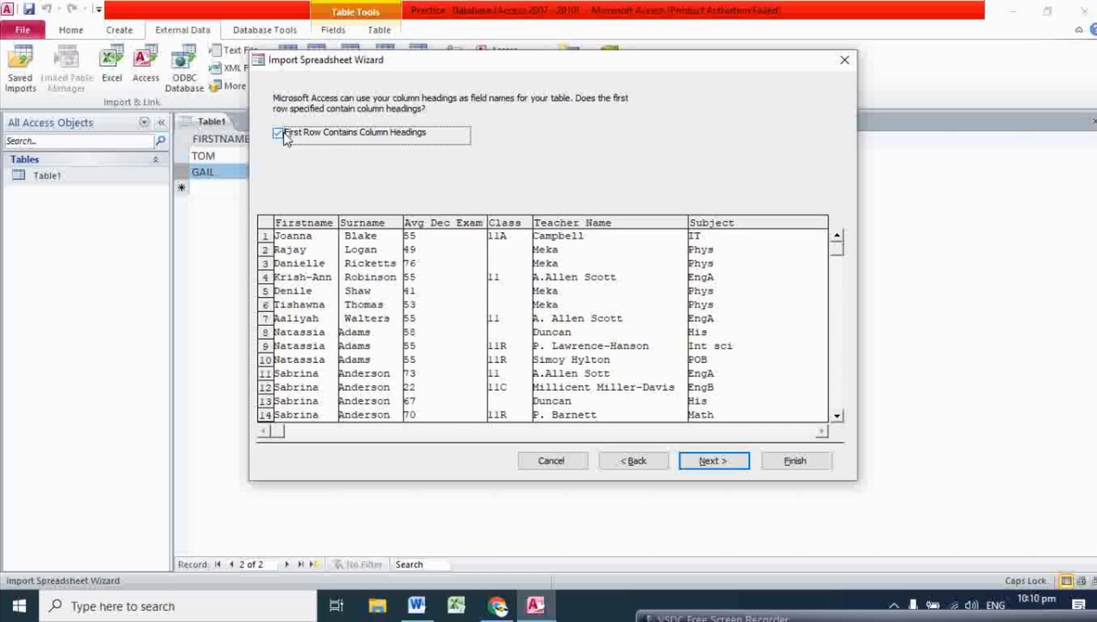
click(797, 464)
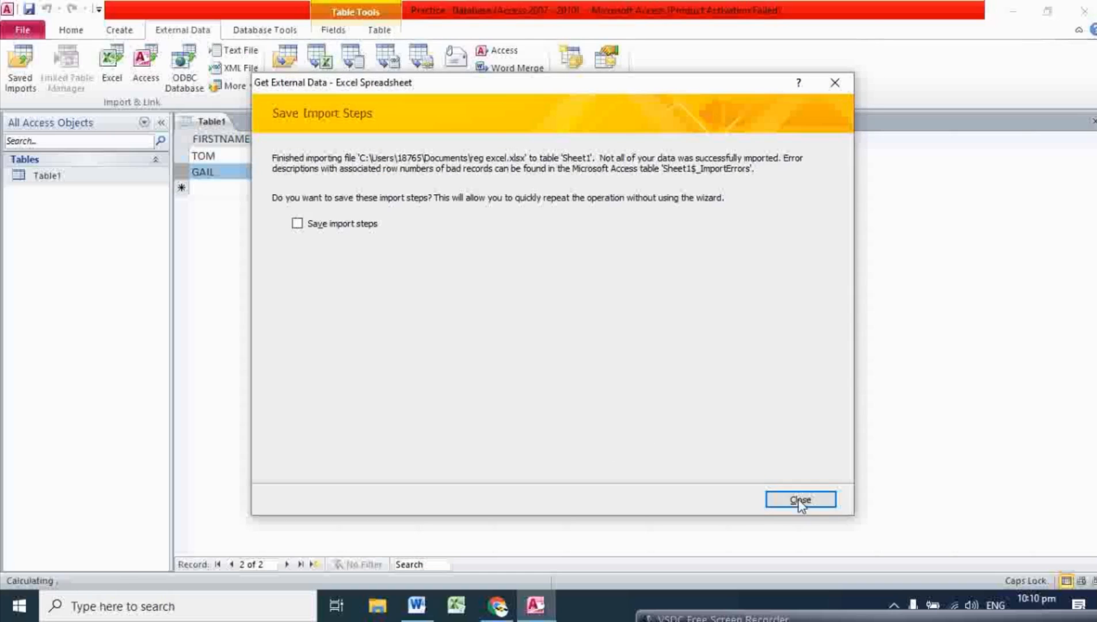
click(827, 504)
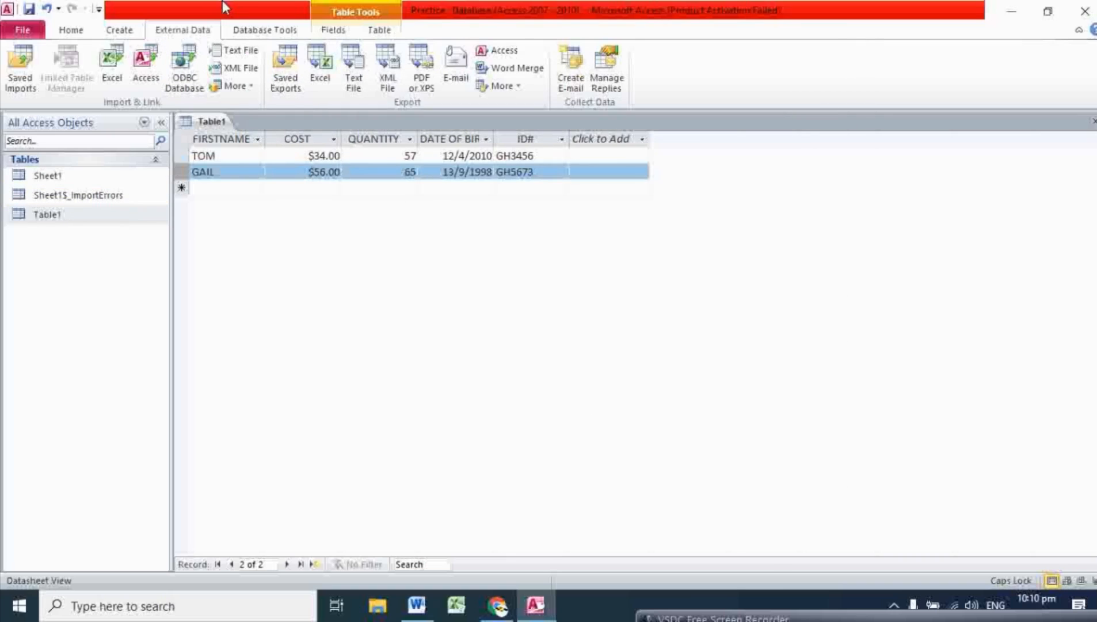
click(251, 32)
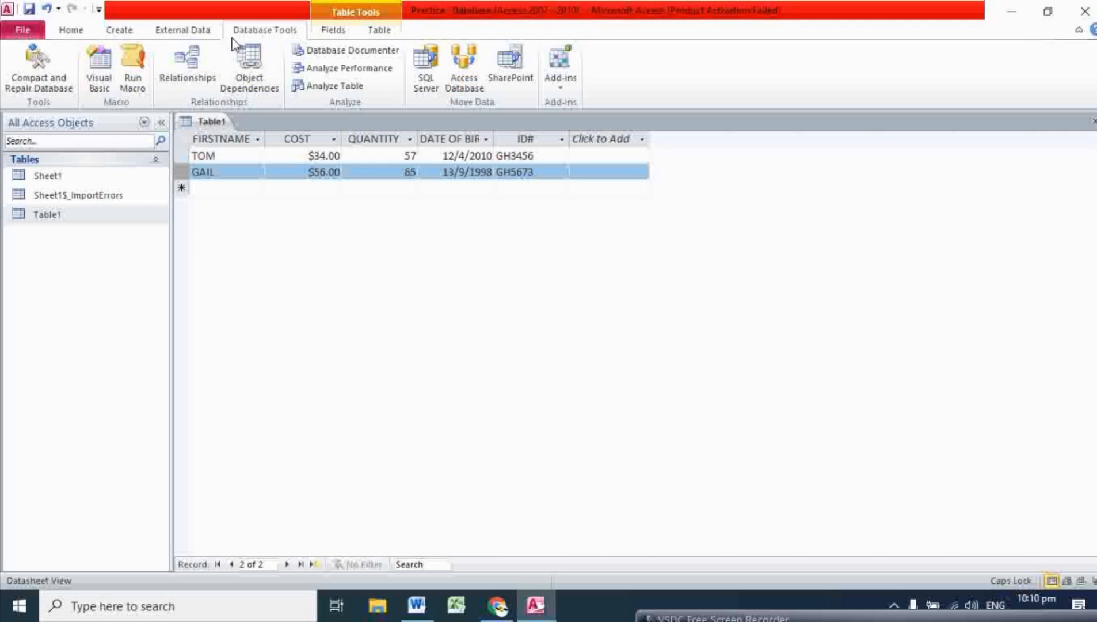
click(71, 30)
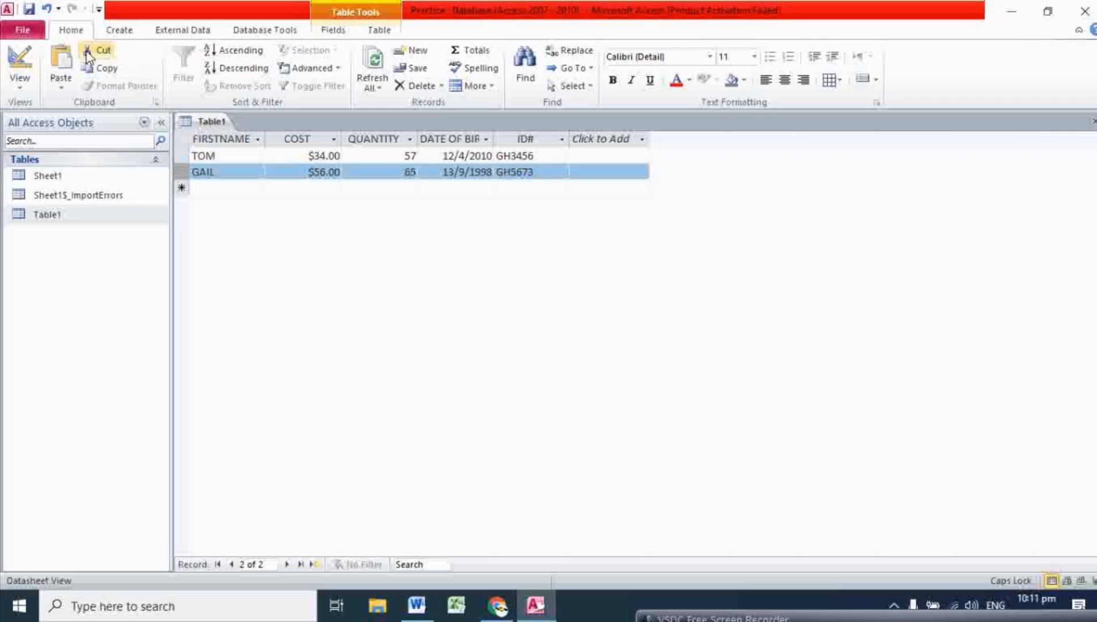
click(120, 31)
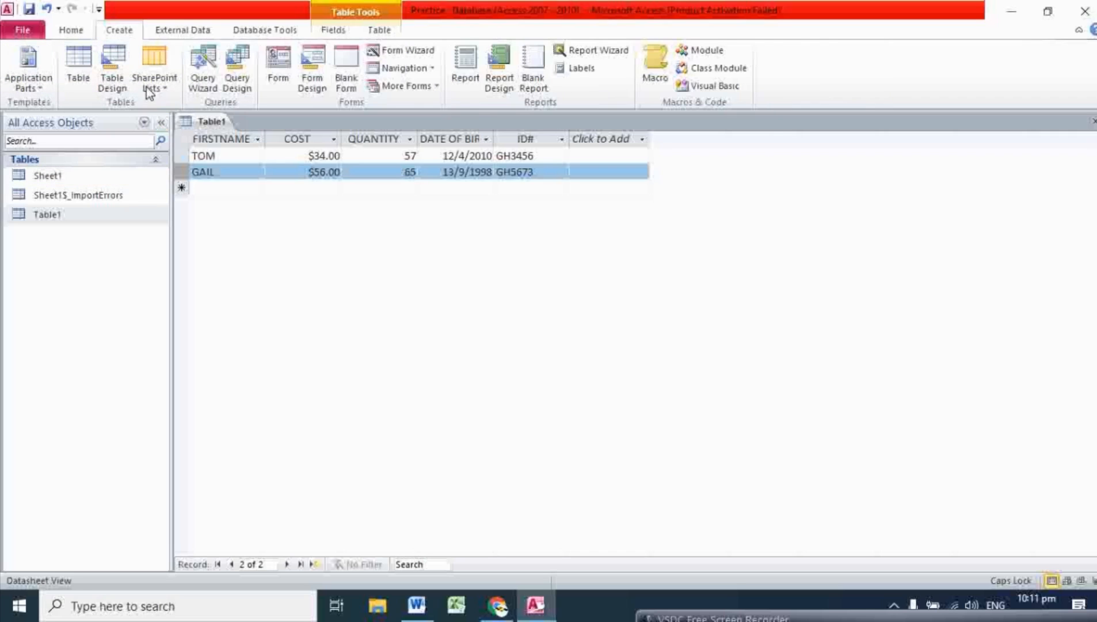
click(177, 34)
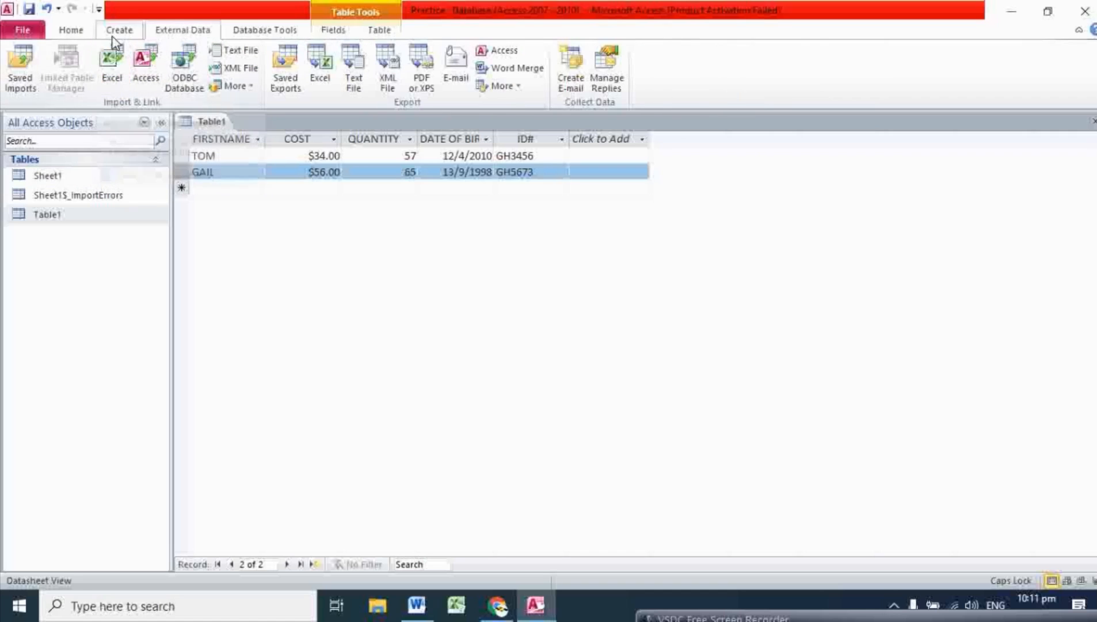
click(255, 30)
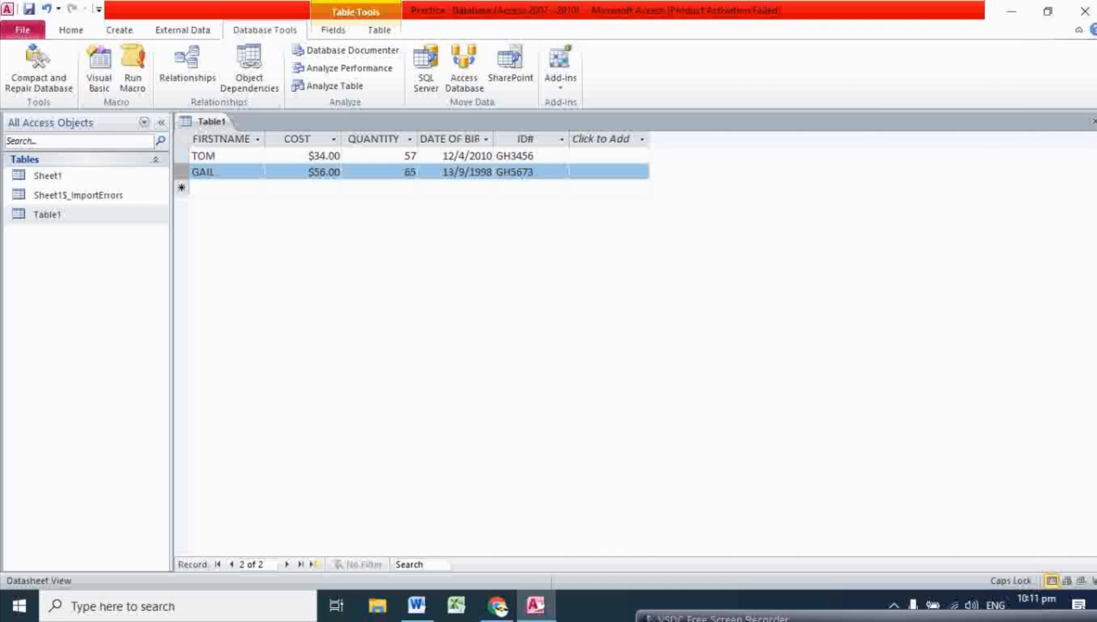
drag(757, 618, 678, 434)
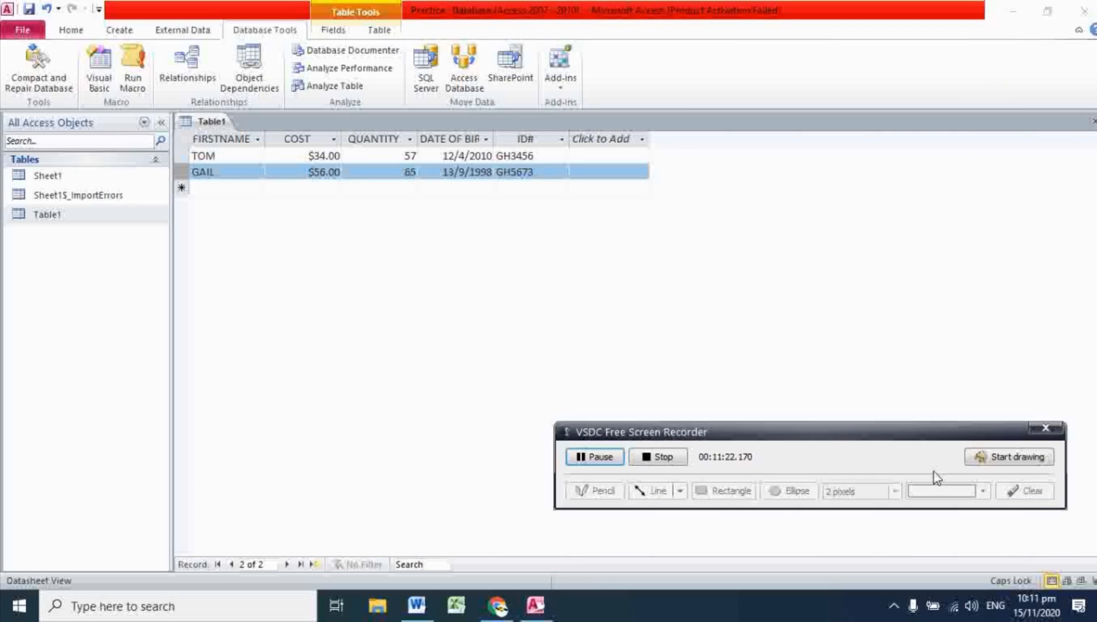